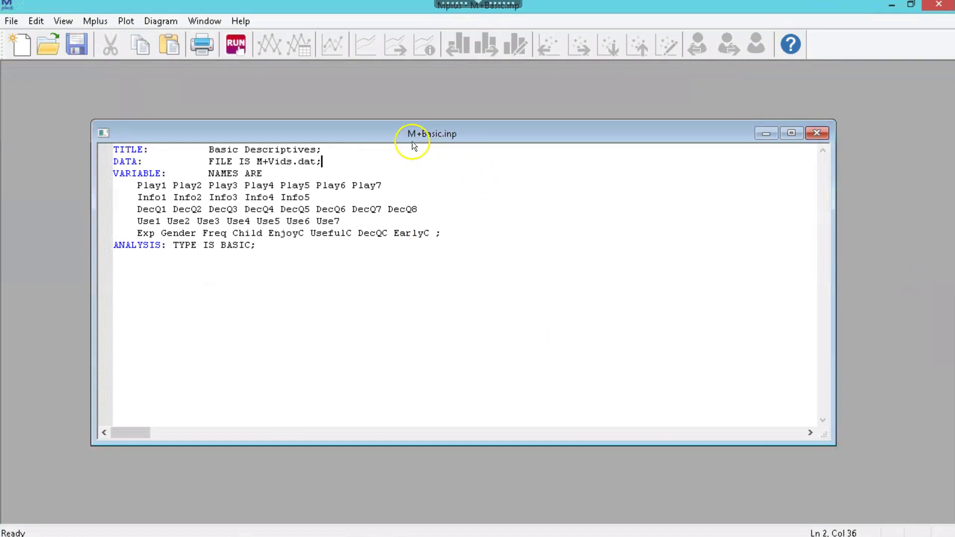
Step: Copy the entire M+Basic.inp command text into a new blank Mptext5 input window
{"action": "left_click", "coordinate": [449, 202]}
{"action": "key", "text": "ctrl+a"}
{"action": "key", "text": "ctrl+c"}
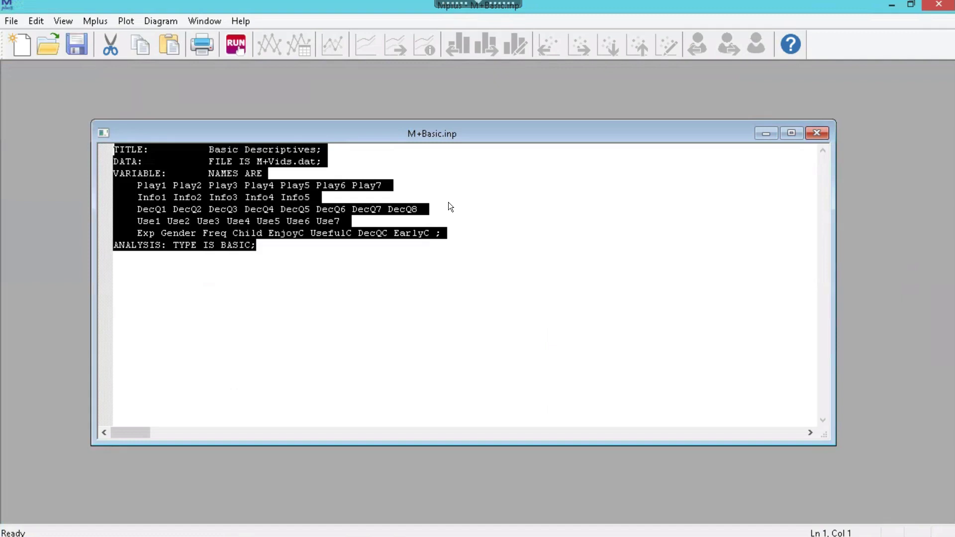
{"action": "left_click", "coordinate": [16, 43]}
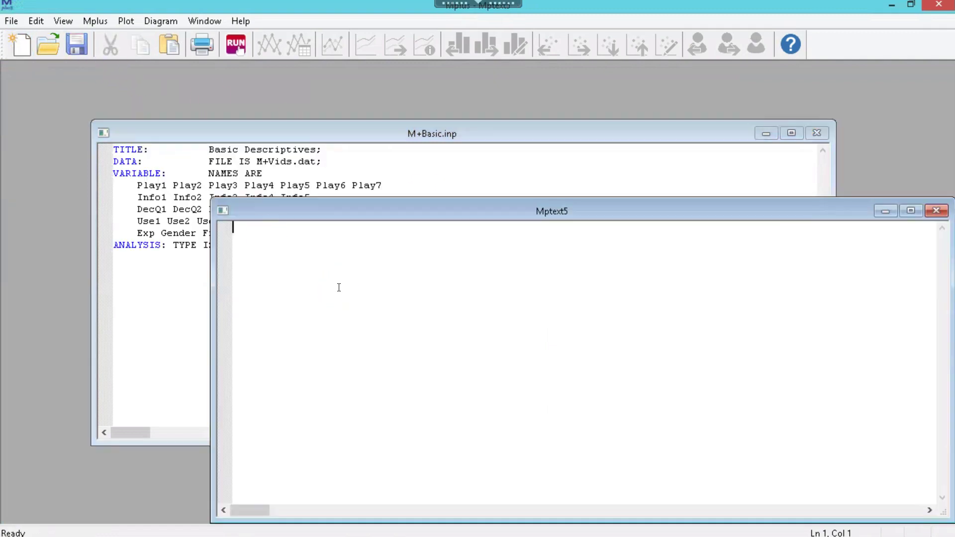
{"action": "key", "text": "ctrl+v"}
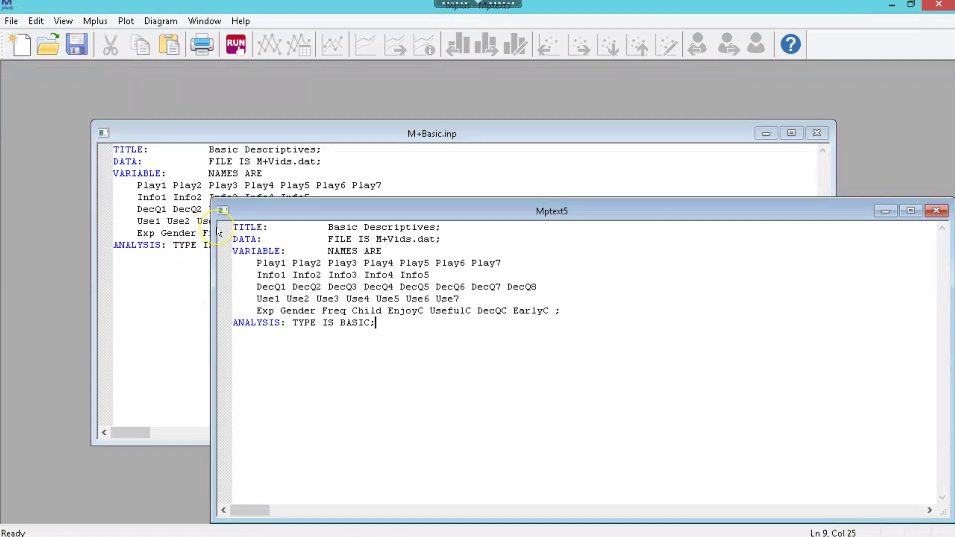
{"action": "key", "text": "Up"}
{"action": "key", "text": "Up"}
{"action": "key", "text": "Up"}
{"action": "key", "text": "Up"}
{"action": "key", "text": "Up"}
{"action": "key", "text": "Up"}
{"action": "key", "text": "Up"}
{"action": "key", "text": "Up"}
{"action": "key", "text": "Left"}
{"action": "key", "text": "Left"}
{"action": "key", "text": "Left"}
{"action": "key", "text": "Left"}
{"action": "key", "text": "Left"}
{"action": "key", "text": "Left"}
{"action": "key", "text": "Left"}
{"action": "key", "text": "Left"}
Step: Replace the 'Basic Descriptives' title with EFA, keeping the semicolon
{"action": "key", "text": "shift+End"}
{"action": "key", "text": "shift+Left"}
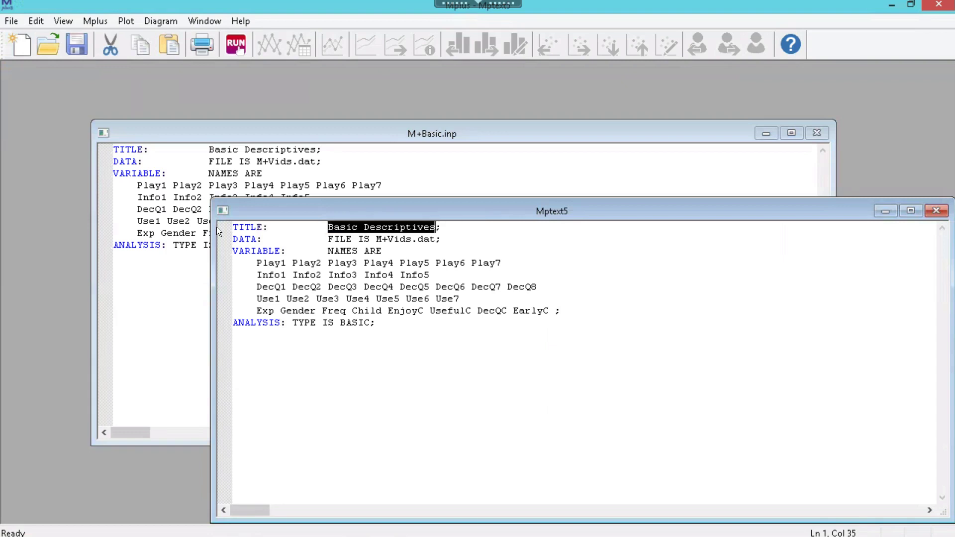
{"action": "type", "text": "EFA;"}
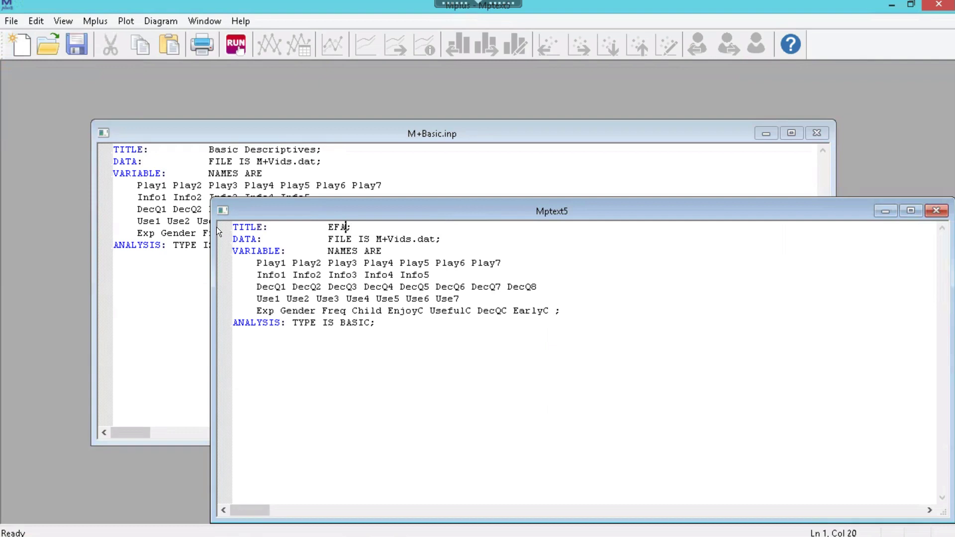
Step: Insert an indented USEVARIABLES ARE line above ANALYSIS, followed by a new indented blank line
{"action": "key", "text": "Down"}
{"action": "key", "text": "Down"}
{"action": "key", "text": "Down"}
{"action": "key", "text": "Down"}
{"action": "key", "text": "Down"}
{"action": "key", "text": "Down"}
{"action": "key", "text": "Down"}
{"action": "key", "text": "Down"}
{"action": "key", "text": "Home"}
{"action": "key", "text": "Return"}
{"action": "key", "text": "Up"}
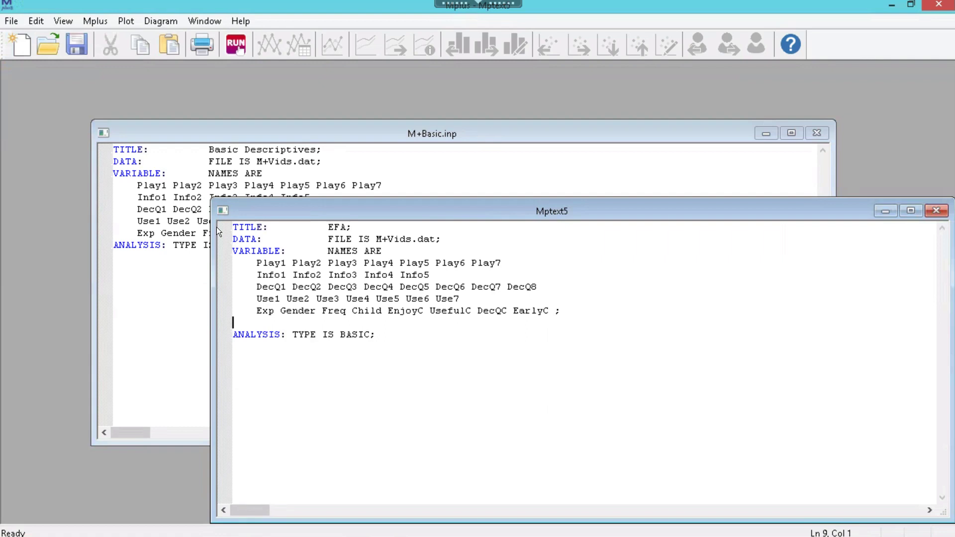
{"action": "key", "text": "Tab"}
{"action": "key", "text": "Tab"}
{"action": "key", "text": "Tab"}
{"action": "key", "text": "Tab"}
{"action": "type", "text": "USEVARIABLES"}
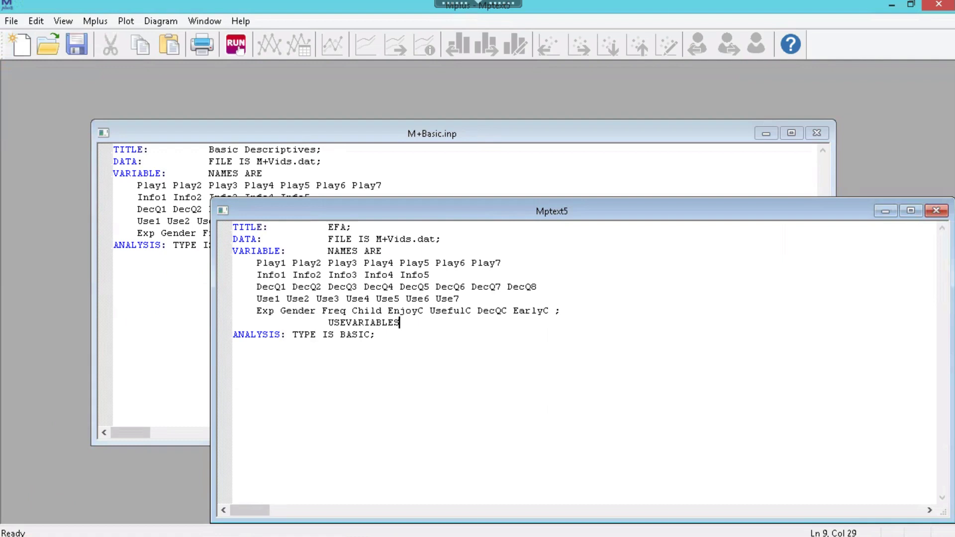
{"action": "type", "text": "ARE"}
{"action": "key", "text": "Return"}
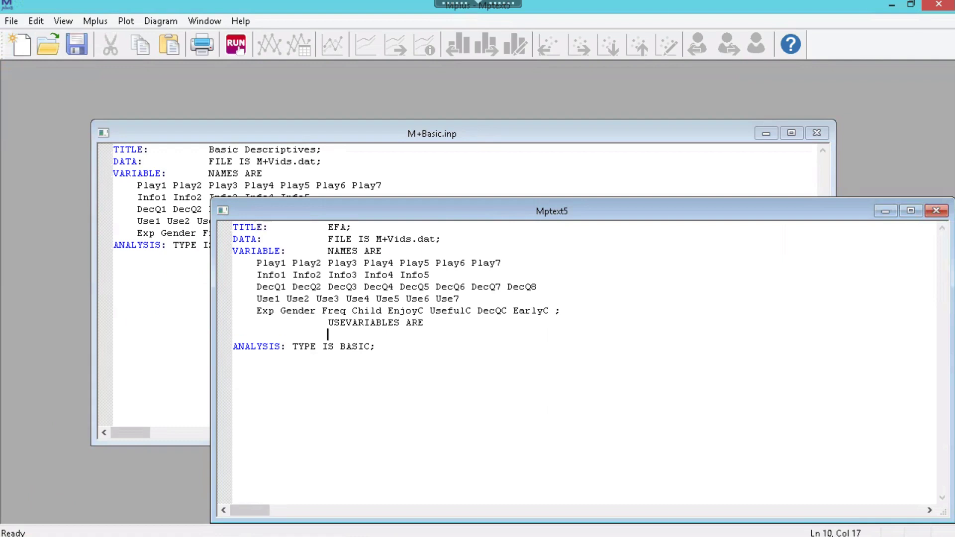
{"action": "key", "text": "Home"}
{"action": "key", "text": "Tab"}
Step: Paste the Play1 through Use7 item names under USEVARIABLES ARE and close the list with ';'
{"action": "left_click", "coordinate": [268, 251]}
{"action": "key", "text": "Down"}
{"action": "key", "text": "Left"}
{"action": "key", "text": "Left"}
{"action": "key", "text": "shift+Down"}
{"action": "key", "text": "shift+Down"}
{"action": "key", "text": "shift+Down"}
{"action": "key", "text": "shift+Down"}
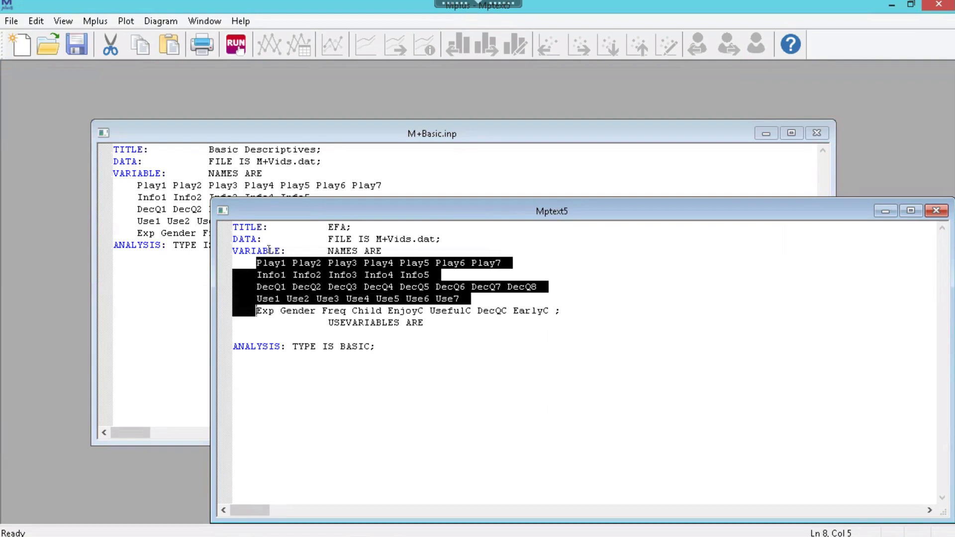
{"action": "key", "text": "shift+Left"}
{"action": "key", "text": "shift+Left"}
{"action": "key", "text": "shift+Left"}
{"action": "key", "text": "shift+Left"}
{"action": "key", "text": "shift+Left"}
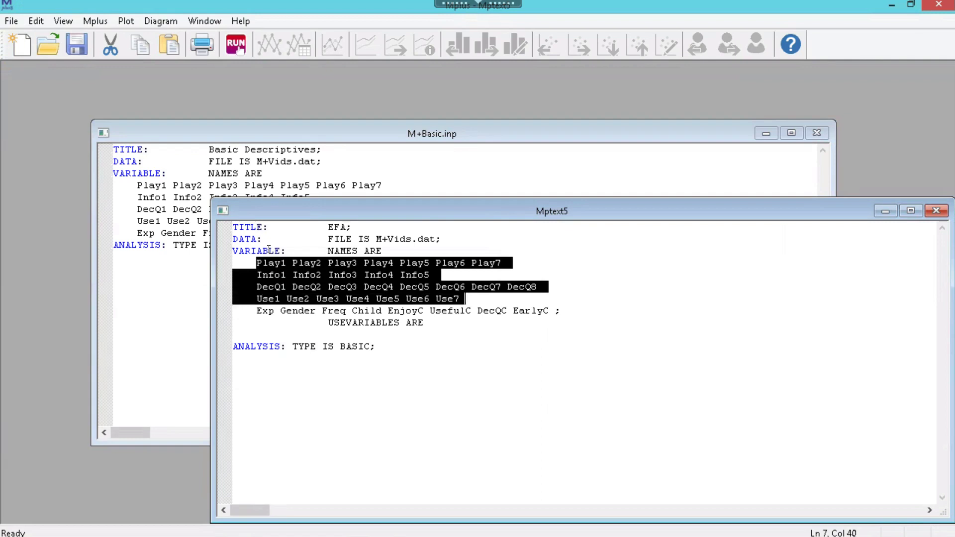
{"action": "key", "text": "shift+Left"}
{"action": "key", "text": "ctrl+c"}
{"action": "key", "text": "Down"}
{"action": "key", "text": "Down"}
{"action": "key", "text": "Down"}
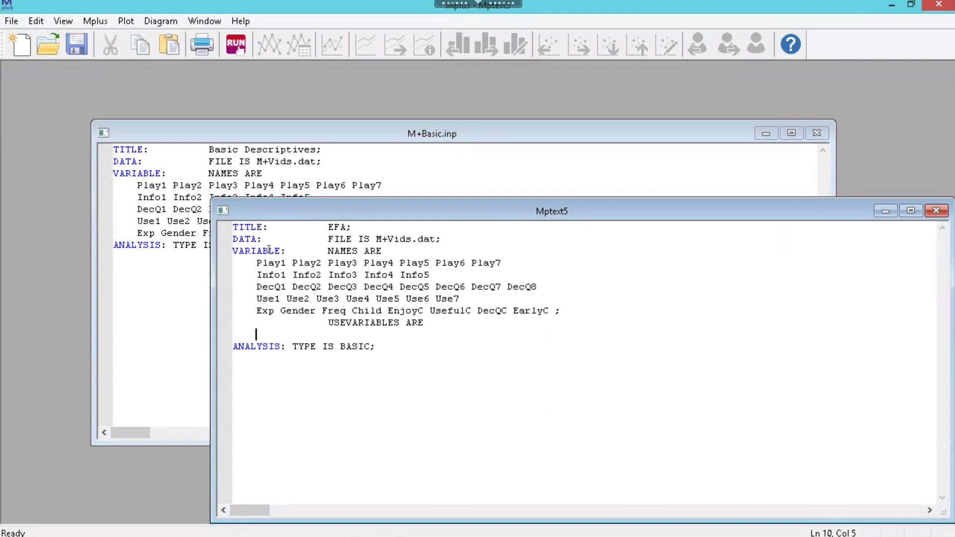
{"action": "key", "text": "ctrl+v"}
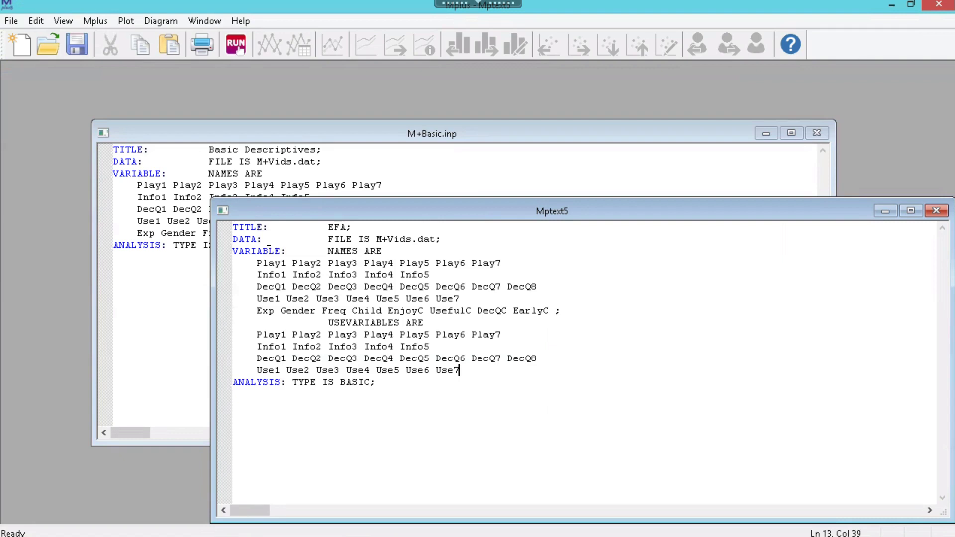
{"action": "type", "text": ";"}
Step: On the ANALYSIS line, replace BASIC with EFA 3 5, correcting a mistyped 1 5
{"action": "key", "text": "Down"}
{"action": "key", "text": "Left"}
{"action": "key", "text": "Left"}
{"action": "key", "text": "Left"}
{"action": "key", "text": "Left"}
{"action": "key", "text": "Right"}
{"action": "key", "text": "Right"}
{"action": "key", "text": "Right"}
{"action": "key", "text": "shift+Left"}
{"action": "key", "text": "shift+Left"}
{"action": "key", "text": "shift+Left"}
{"action": "key", "text": "shift+Left"}
{"action": "key", "text": "shift+Left"}
{"action": "type", "text": "EFA"}
{"action": "type", "text": "1 5"}
{"action": "key", "text": "BackSpace"}
{"action": "key", "text": "BackSpace"}
{"action": "key", "text": "BackSpace"}
{"action": "type", "text": "3 5"}
Step: Save the input as M+EFA and run it to produce the m+efa.out output
{"action": "key", "text": "ctrl+s"}
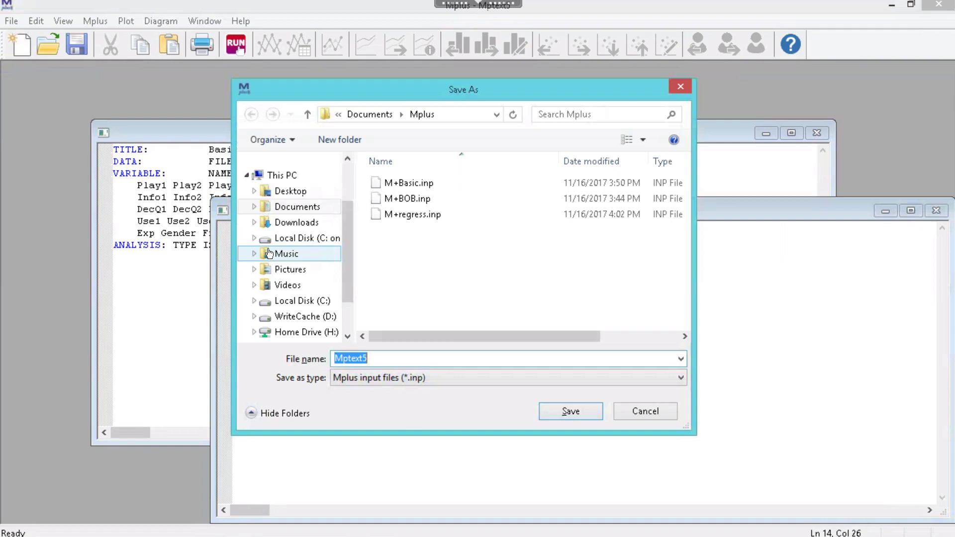
{"action": "type", "text": "M+EFA"}
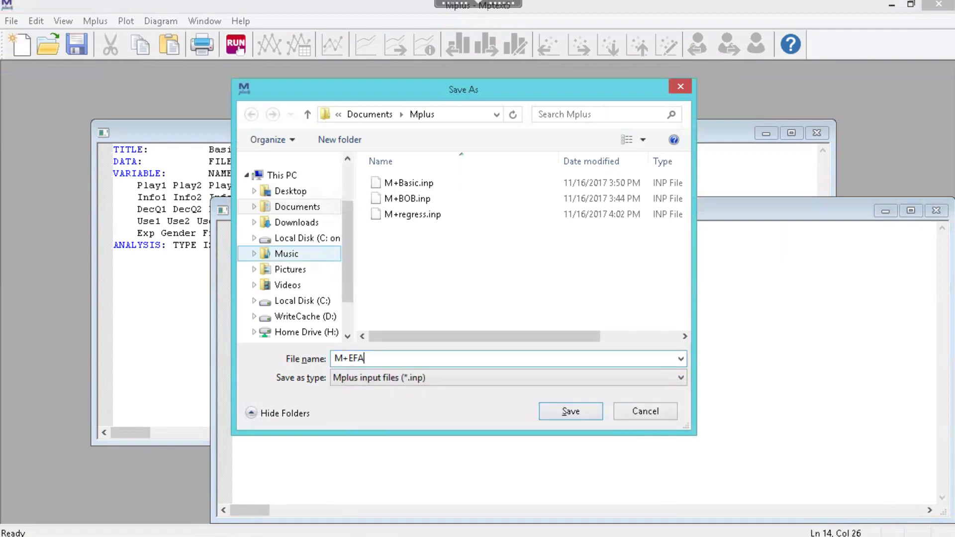
{"action": "key", "text": "Return"}
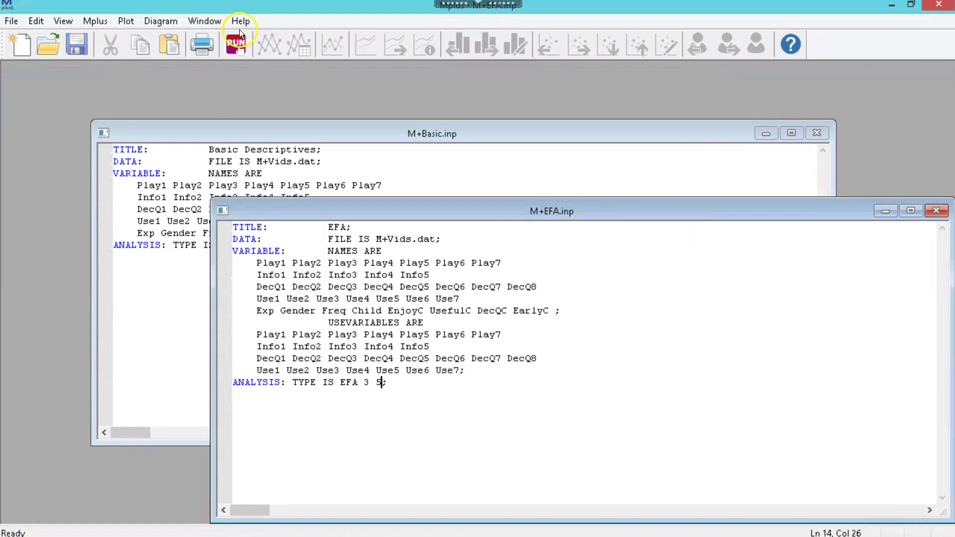
{"action": "left_click", "coordinate": [235, 46]}
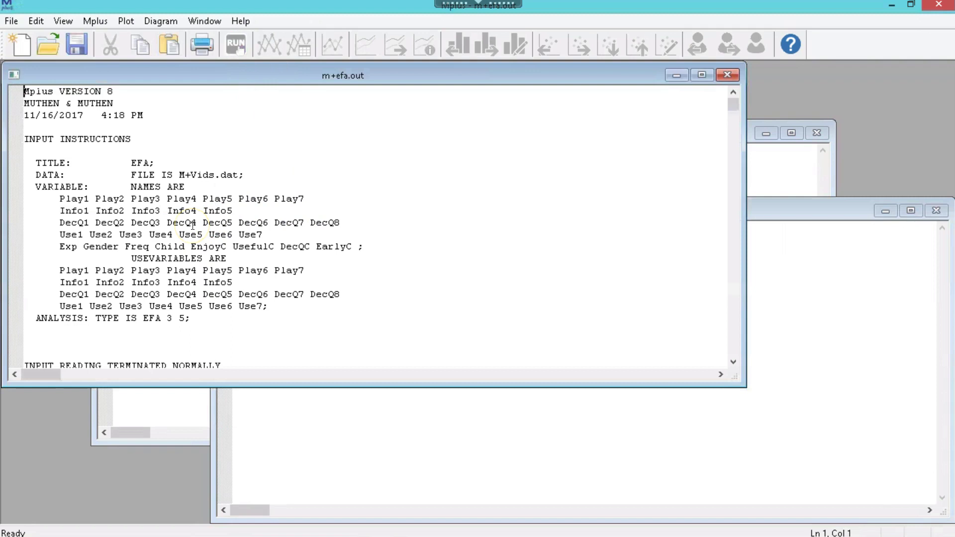
Step: Scroll m+efa.out past the analysis settings and sample statistics to the chi-square fit values 989.421, 703.808, 591.930
{"action": "key", "text": "Down"}
{"action": "key", "text": "Down"}
{"action": "key", "text": "Down"}
{"action": "key", "text": "Down"}
{"action": "key", "text": "Down"}
{"action": "key", "text": "Down"}
{"action": "key", "text": "Down"}
{"action": "key", "text": "Down"}
{"action": "key", "text": "Down"}
{"action": "key", "text": "Down"}
{"action": "key", "text": "Down"}
{"action": "key", "text": "Down"}
{"action": "key", "text": "Down"}
{"action": "key", "text": "Down"}
{"action": "key", "text": "Down"}
{"action": "key", "text": "Down"}
{"action": "key", "text": "Down"}
{"action": "key", "text": "Down"}
{"action": "key", "text": "Down"}
{"action": "key", "text": "Down"}
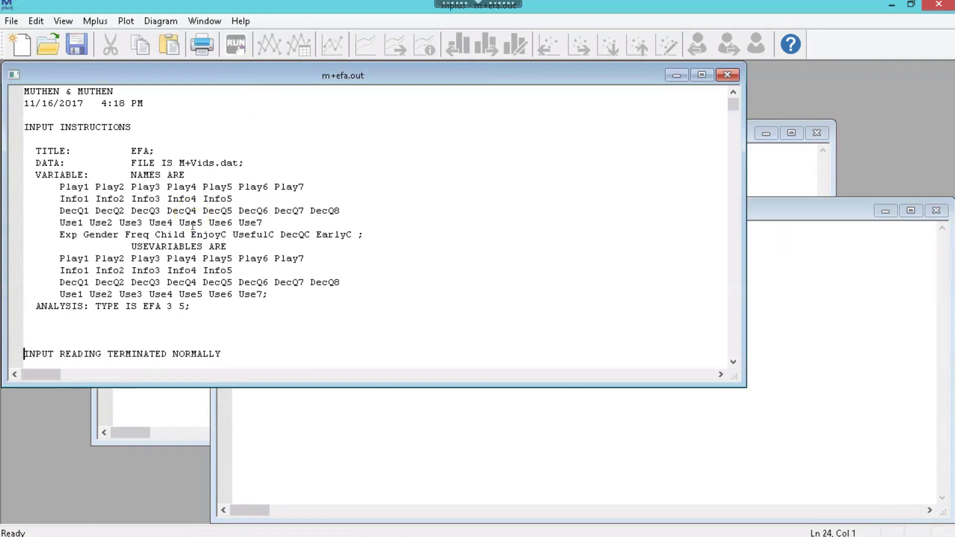
{"action": "key", "text": "Down"}
{"action": "key", "text": "Down"}
{"action": "key", "text": "Down"}
{"action": "key", "text": "Down"}
{"action": "key", "text": "Down"}
{"action": "key", "text": "Down"}
{"action": "key", "text": "Down"}
{"action": "key", "text": "Down"}
{"action": "key", "text": "Down"}
{"action": "key", "text": "Down"}
{"action": "key", "text": "Down"}
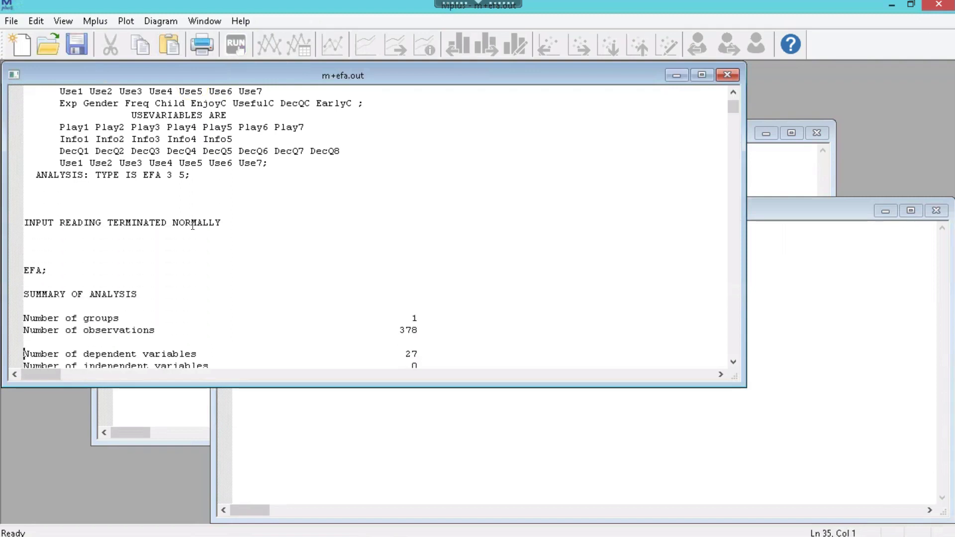
{"action": "key", "text": "Down"}
{"action": "key", "text": "Down"}
{"action": "key", "text": "Down"}
{"action": "key", "text": "Down"}
{"action": "key", "text": "Down"}
{"action": "key", "text": "Down"}
{"action": "key", "text": "Down"}
{"action": "key", "text": "Down"}
{"action": "key", "text": "Down"}
{"action": "key", "text": "Down"}
{"action": "key", "text": "Down"}
{"action": "key", "text": "Down"}
{"action": "key", "text": "Down"}
{"action": "key", "text": "Down"}
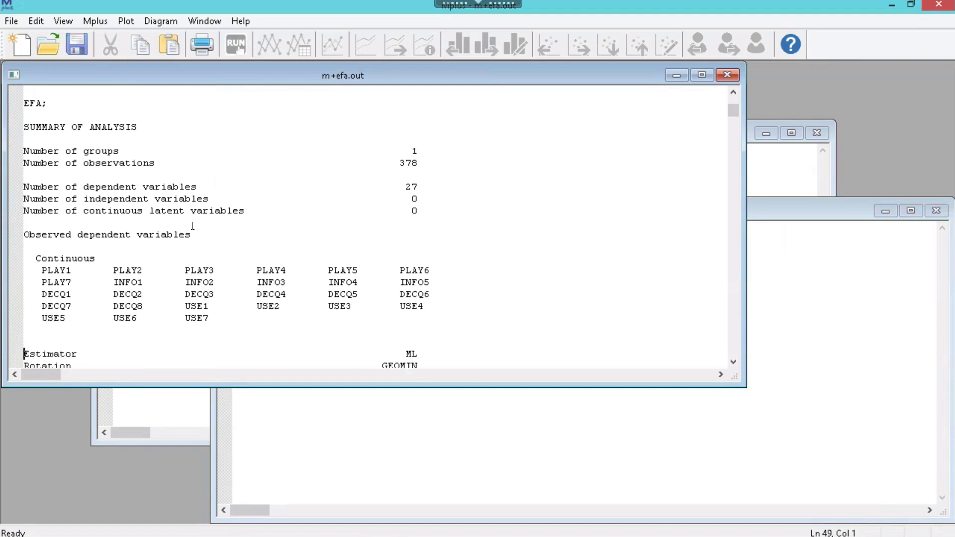
{"action": "key", "text": "Down"}
{"action": "key", "text": "Down"}
{"action": "key", "text": "Down"}
{"action": "key", "text": "Down"}
{"action": "key", "text": "Down"}
{"action": "key", "text": "Down"}
{"action": "key", "text": "Down"}
{"action": "key", "text": "Down"}
{"action": "key", "text": "Down"}
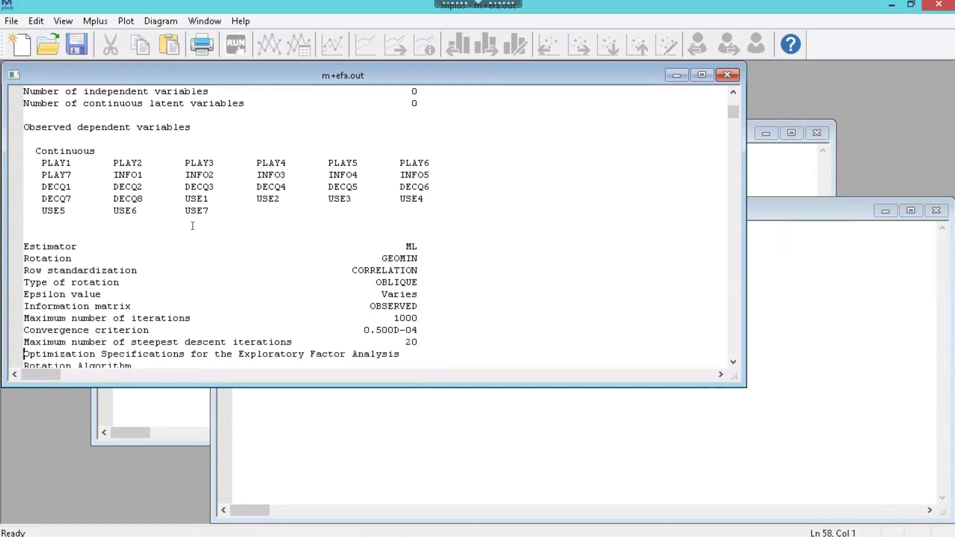
{"action": "key", "text": "Down"}
{"action": "key", "text": "Down"}
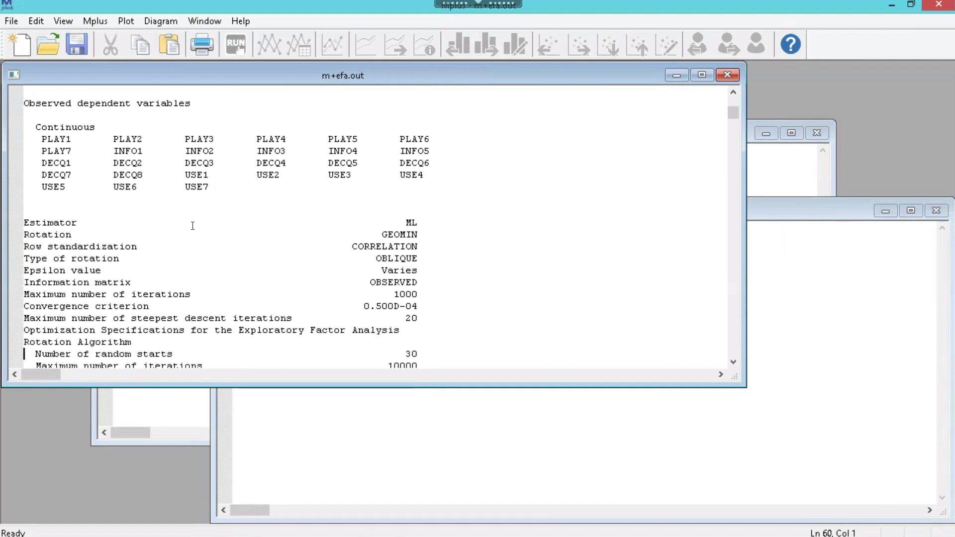
{"action": "key", "text": "Down"}
{"action": "key", "text": "Down"}
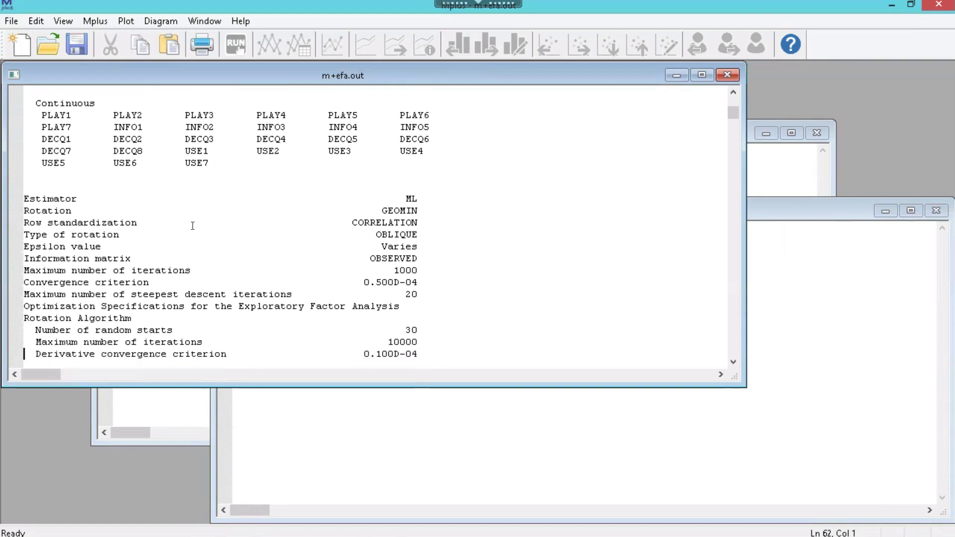
{"action": "key", "text": "Down"}
{"action": "key", "text": "Down"}
{"action": "key", "text": "Down"}
{"action": "key", "text": "Down"}
{"action": "key", "text": "Down"}
{"action": "key", "text": "Down"}
{"action": "key", "text": "Down"}
{"action": "key", "text": "Down"}
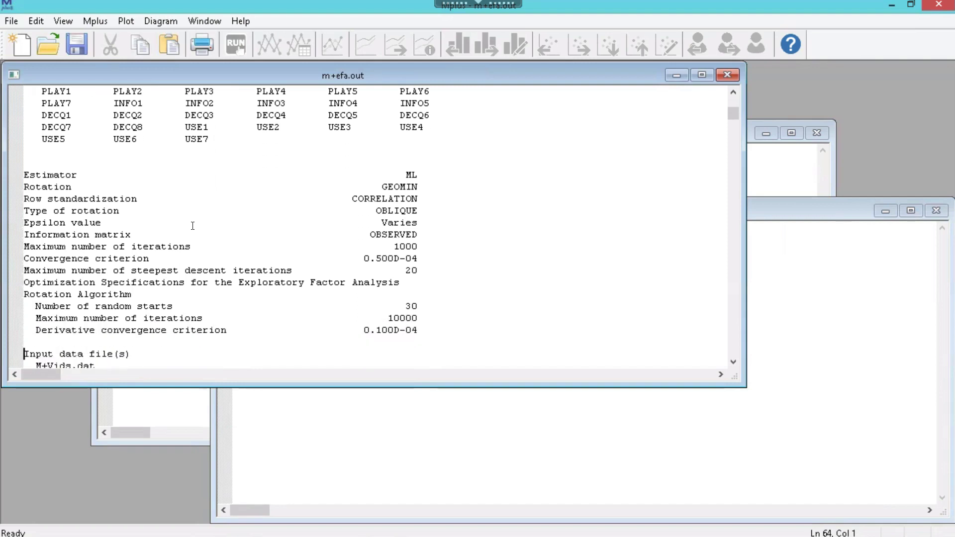
{"action": "key", "text": "Down"}
{"action": "key", "text": "Down"}
{"action": "key", "text": "Down"}
{"action": "key", "text": "Down"}
{"action": "key", "text": "Down"}
{"action": "key", "text": "Down"}
{"action": "key", "text": "Down"}
{"action": "key", "text": "Down"}
{"action": "key", "text": "Down"}
{"action": "key", "text": "Down"}
{"action": "key", "text": "Down"}
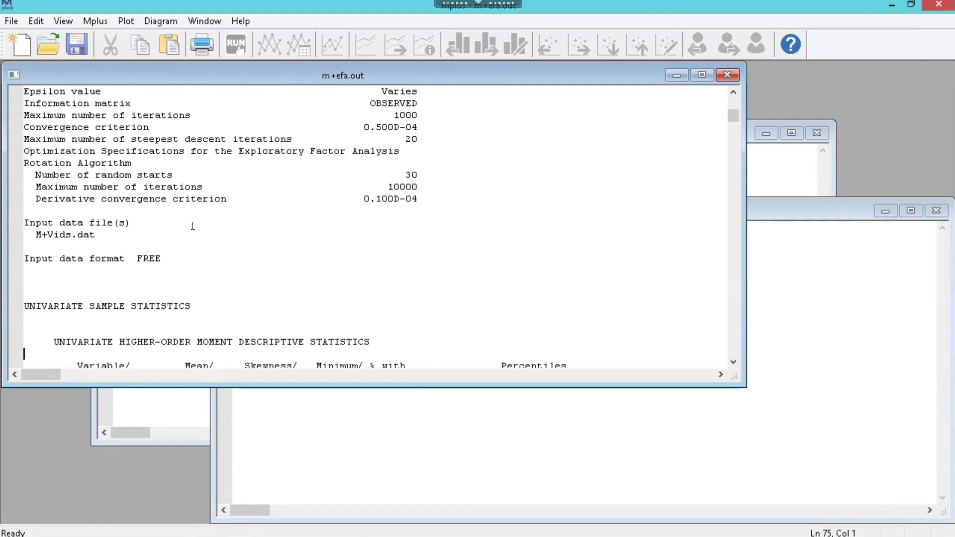
{"action": "key", "text": "Down"}
{"action": "key", "text": "Down"}
{"action": "key", "text": "Down"}
{"action": "key", "text": "Down"}
{"action": "key", "text": "Down"}
{"action": "key", "text": "Down"}
{"action": "key", "text": "Down"}
{"action": "key", "text": "Down"}
{"action": "key", "text": "Down"}
{"action": "key", "text": "Down"}
{"action": "key", "text": "Down"}
{"action": "key", "text": "Down"}
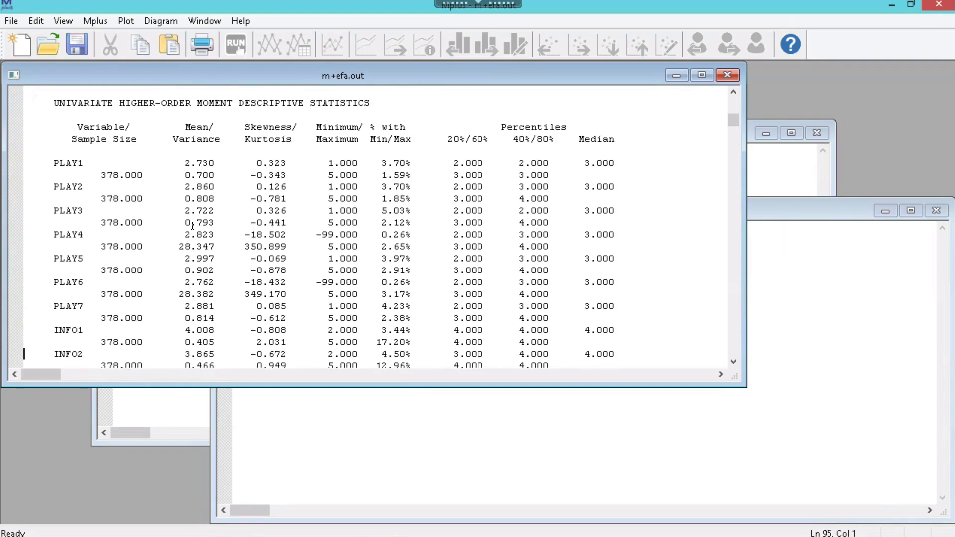
{"action": "key", "text": "Down"}
{"action": "key", "text": "Down"}
{"action": "key", "text": "Down"}
{"action": "key", "text": "Down"}
{"action": "key", "text": "Down"}
{"action": "key", "text": "Down"}
{"action": "key", "text": "Down"}
{"action": "key", "text": "Down"}
{"action": "key", "text": "Down"}
{"action": "key", "text": "Down"}
{"action": "key", "text": "Down"}
{"action": "key", "text": "Down"}
{"action": "key", "text": "Down"}
{"action": "key", "text": "Down"}
{"action": "key", "text": "Down"}
{"action": "key", "text": "Down"}
{"action": "key", "text": "Down"}
{"action": "key", "text": "Down"}
{"action": "key", "text": "Down"}
{"action": "key", "text": "Down"}
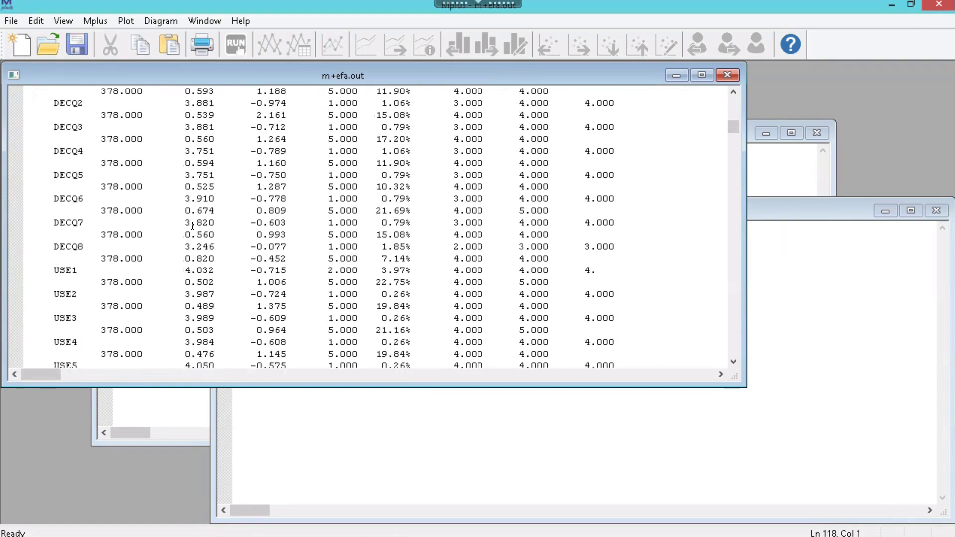
{"action": "key", "text": "Down"}
{"action": "key", "text": "Down"}
{"action": "key", "text": "Down"}
{"action": "key", "text": "Down"}
{"action": "key", "text": "Down"}
{"action": "key", "text": "Down"}
{"action": "key", "text": "Down"}
{"action": "key", "text": "Down"}
{"action": "key", "text": "Down"}
{"action": "key", "text": "Down"}
{"action": "key", "text": "Down"}
{"action": "key", "text": "Down"}
{"action": "key", "text": "Down"}
{"action": "key", "text": "Down"}
{"action": "key", "text": "Down"}
{"action": "key", "text": "Down"}
{"action": "key", "text": "Down"}
{"action": "key", "text": "Down"}
{"action": "key", "text": "Down"}
{"action": "key", "text": "Down"}
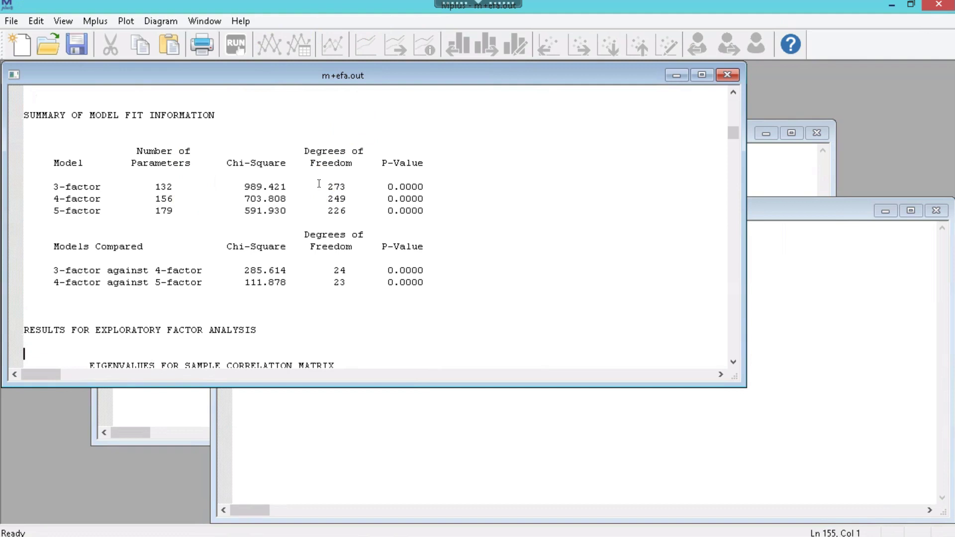
Step: Move past the model comparison rows to the first eigenvalues: 10.140, 2.834, 2.554, 1.256, 1.088
{"action": "key", "text": "Up"}
{"action": "key", "text": "Up"}
{"action": "key", "text": "Up"}
{"action": "key", "text": "Up"}
{"action": "key", "text": "Up"}
{"action": "key", "text": "Up"}
{"action": "key", "text": "Up"}
{"action": "key", "text": "Up"}
{"action": "key", "text": "Up"}
{"action": "key", "text": "Up"}
{"action": "key", "text": "Up"}
{"action": "key", "text": "Up"}
{"action": "key", "text": "Up"}
{"action": "key", "text": "Up"}
{"action": "key", "text": "Up"}
{"action": "key", "text": "Up"}
{"action": "key", "text": "Up"}
{"action": "key", "text": "Up"}
{"action": "key", "text": "Up"}
{"action": "key", "text": "Up"}
{"action": "key", "text": "Up"}
{"action": "key", "text": "Up"}
{"action": "key", "text": "Up"}
{"action": "key", "text": "Up"}
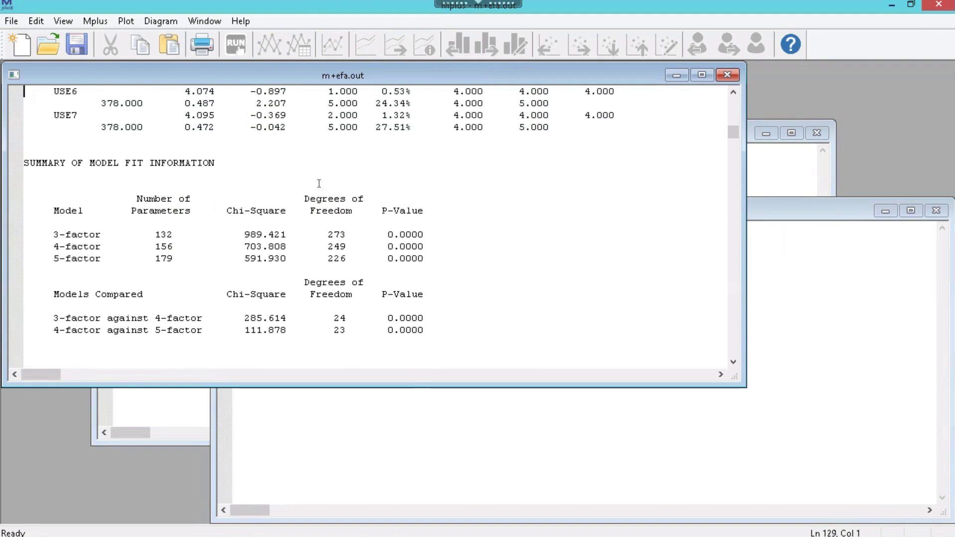
{"action": "key", "text": "Down"}
{"action": "key", "text": "Down"}
{"action": "key", "text": "Down"}
{"action": "key", "text": "Down"}
{"action": "key", "text": "Down"}
{"action": "key", "text": "Down"}
{"action": "key", "text": "Down"}
{"action": "key", "text": "Down"}
{"action": "key", "text": "Down"}
{"action": "key", "text": "Down"}
{"action": "key", "text": "Down"}
{"action": "key", "text": "Down"}
{"action": "key", "text": "Down"}
{"action": "key", "text": "Down"}
{"action": "key", "text": "Down"}
{"action": "key", "text": "Down"}
{"action": "key", "text": "Down"}
{"action": "key", "text": "Down"}
{"action": "key", "text": "Down"}
{"action": "key", "text": "Down"}
{"action": "key", "text": "Down"}
{"action": "key", "text": "Down"}
{"action": "key", "text": "Down"}
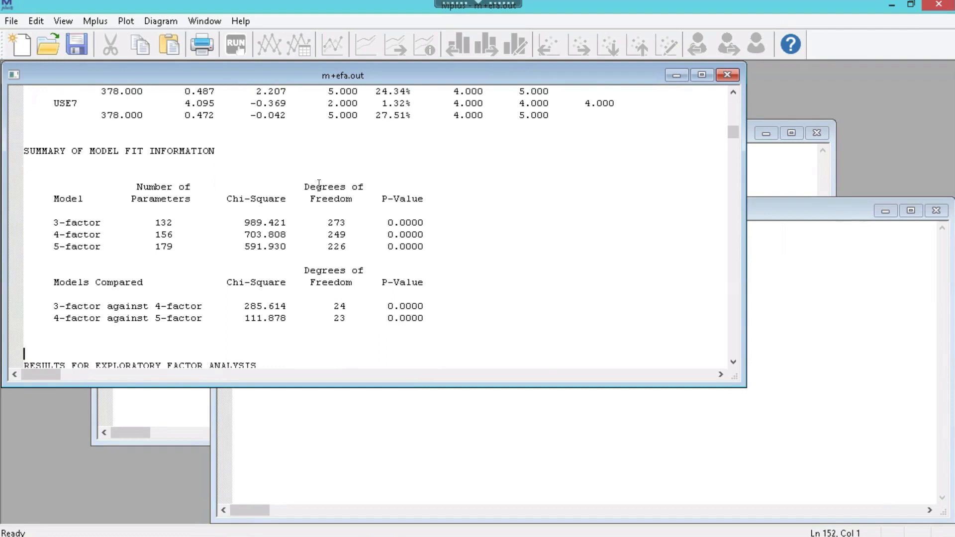
{"action": "key", "text": "Down"}
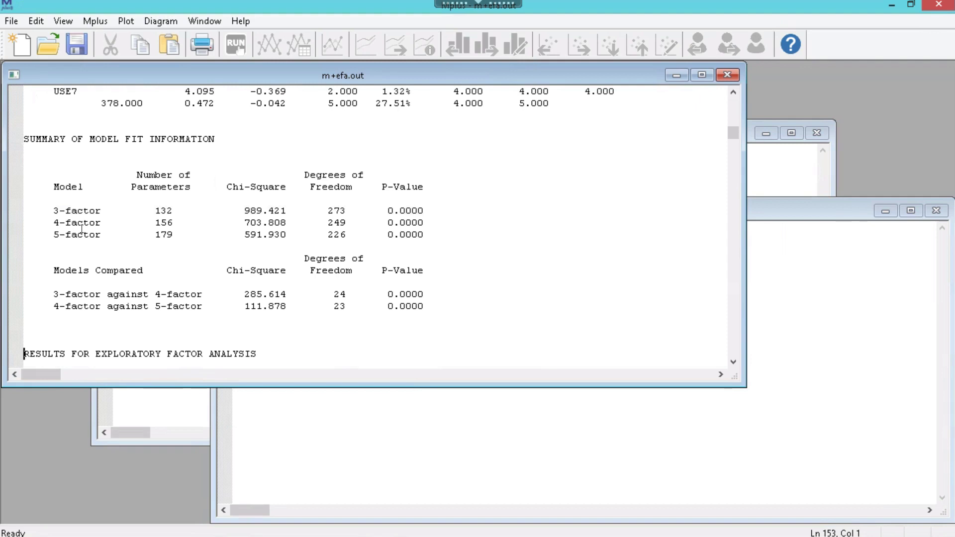
{"action": "key", "text": "Down"}
{"action": "key", "text": "Down"}
{"action": "key", "text": "Down"}
{"action": "key", "text": "Down"}
{"action": "key", "text": "Down"}
{"action": "key", "text": "Down"}
{"action": "key", "text": "Down"}
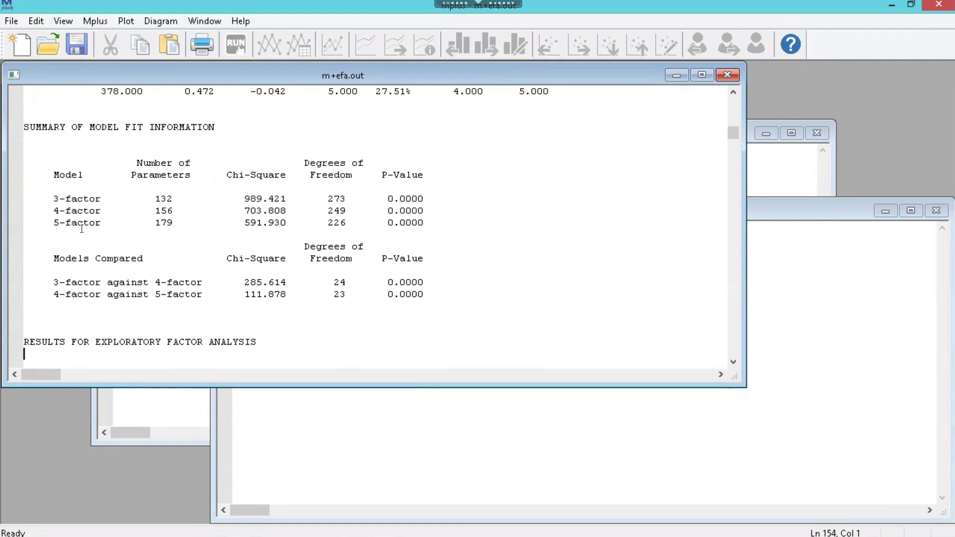
{"action": "key", "text": "Down"}
{"action": "key", "text": "Down"}
{"action": "key", "text": "Down"}
{"action": "key", "text": "Down"}
{"action": "key", "text": "Down"}
{"action": "key", "text": "Down"}
{"action": "key", "text": "Down"}
{"action": "key", "text": "Down"}
{"action": "key", "text": "Down"}
{"action": "key", "text": "Down"}
{"action": "key", "text": "Down"}
{"action": "key", "text": "Down"}
{"action": "key", "text": "Down"}
{"action": "key", "text": "Down"}
{"action": "key", "text": "Down"}
{"action": "key", "text": "Down"}
{"action": "key", "text": "Down"}
{"action": "key", "text": "Down"}
Step: Scroll through all 27 eigenvalues, ending at 0.100, to the 3-factor EFA section
{"action": "key", "text": "Down"}
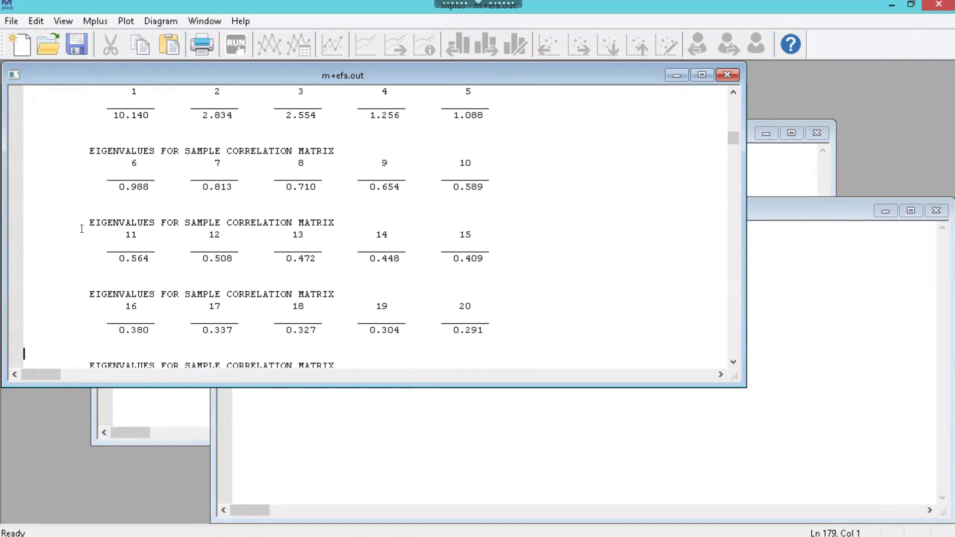
{"action": "key", "text": "Down"}
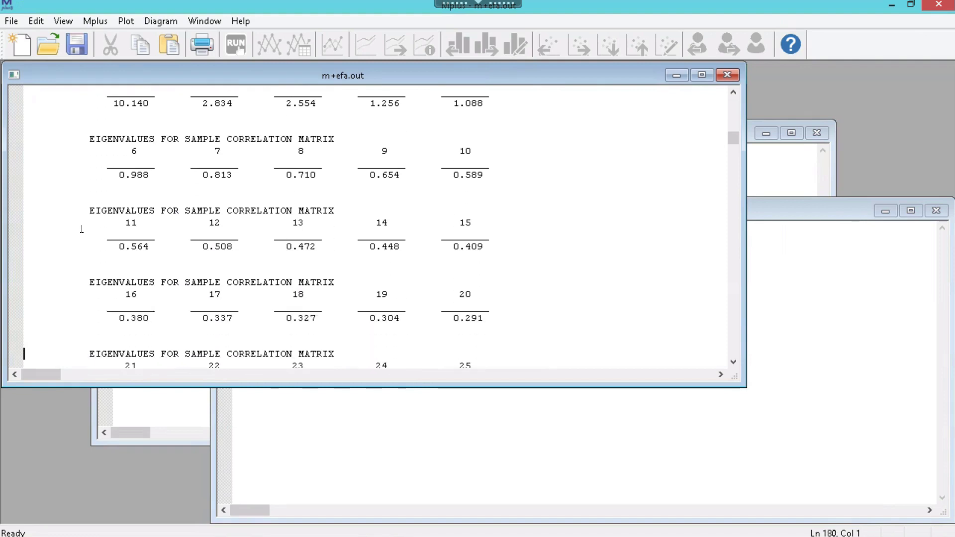
{"action": "key", "text": "Up"}
{"action": "key", "text": "Up"}
{"action": "key", "text": "Up"}
{"action": "key", "text": "Up"}
{"action": "key", "text": "Up"}
{"action": "key", "text": "Up"}
{"action": "key", "text": "Up"}
{"action": "key", "text": "Up"}
{"action": "key", "text": "Up"}
{"action": "key", "text": "Up"}
{"action": "key", "text": "Up"}
{"action": "key", "text": "Up"}
{"action": "key", "text": "Up"}
{"action": "key", "text": "Up"}
{"action": "key", "text": "Up"}
{"action": "key", "text": "Up"}
{"action": "key", "text": "Up"}
{"action": "key", "text": "Up"}
{"action": "key", "text": "Up"}
{"action": "key", "text": "Up"}
{"action": "key", "text": "Up"}
{"action": "key", "text": "Up"}
{"action": "key", "text": "Up"}
{"action": "key", "text": "Up"}
{"action": "key", "text": "Up"}
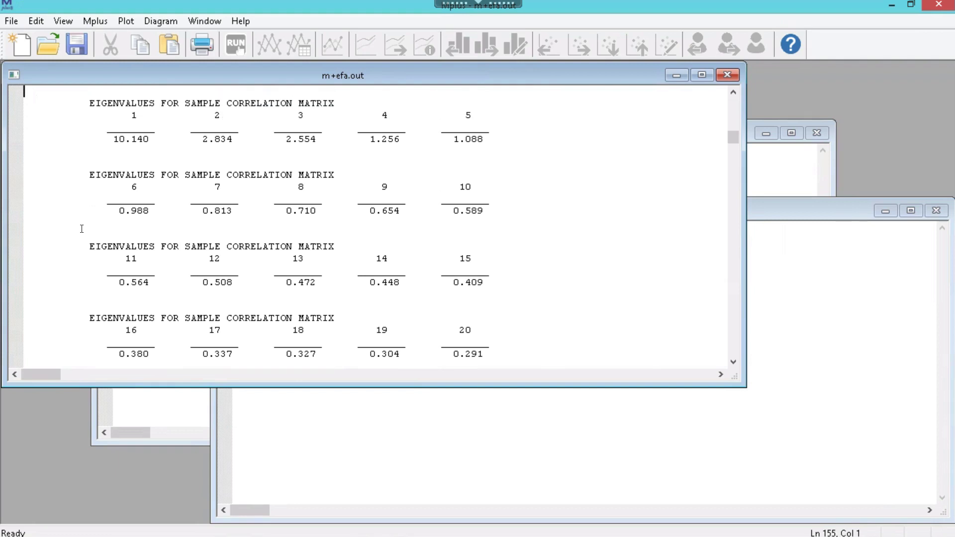
{"action": "key", "text": "Down"}
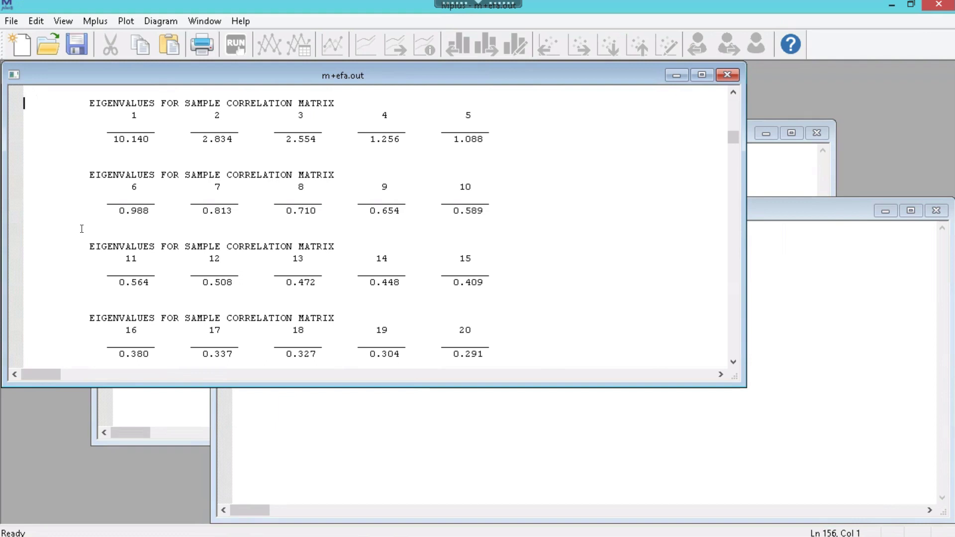
{"action": "key", "text": "Down"}
{"action": "key", "text": "Down"}
{"action": "key", "text": "Down"}
{"action": "key", "text": "Down"}
{"action": "key", "text": "Down"}
{"action": "key", "text": "Down"}
{"action": "key", "text": "Down"}
{"action": "key", "text": "Down"}
{"action": "key", "text": "Down"}
{"action": "key", "text": "Down"}
{"action": "key", "text": "Down"}
{"action": "key", "text": "Down"}
{"action": "key", "text": "Down"}
{"action": "key", "text": "Down"}
{"action": "key", "text": "Down"}
{"action": "key", "text": "Down"}
{"action": "key", "text": "Down"}
{"action": "key", "text": "Down"}
{"action": "key", "text": "Down"}
{"action": "key", "text": "Down"}
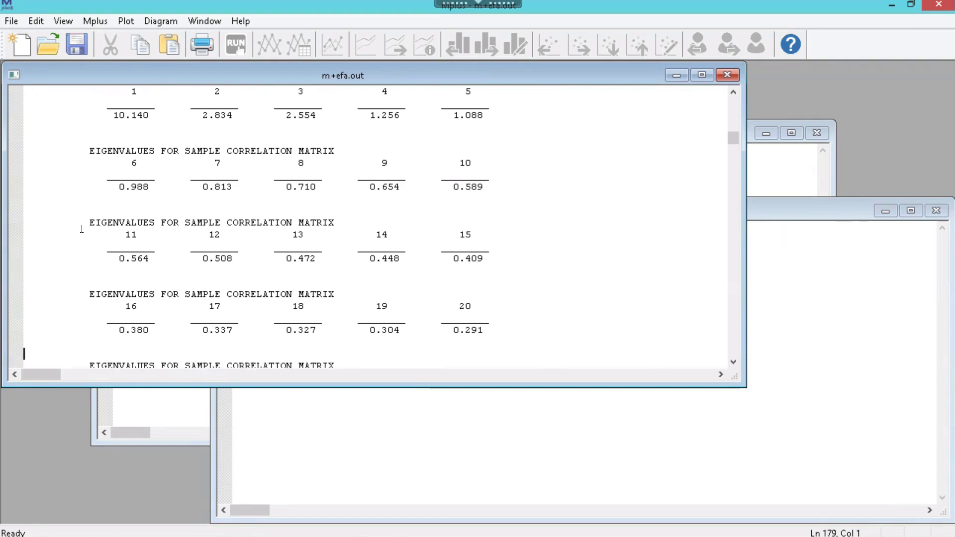
{"action": "key", "text": "Down"}
{"action": "key", "text": "Down"}
{"action": "key", "text": "Down"}
{"action": "key", "text": "Down"}
{"action": "key", "text": "Down"}
{"action": "key", "text": "Down"}
{"action": "key", "text": "Down"}
{"action": "key", "text": "Down"}
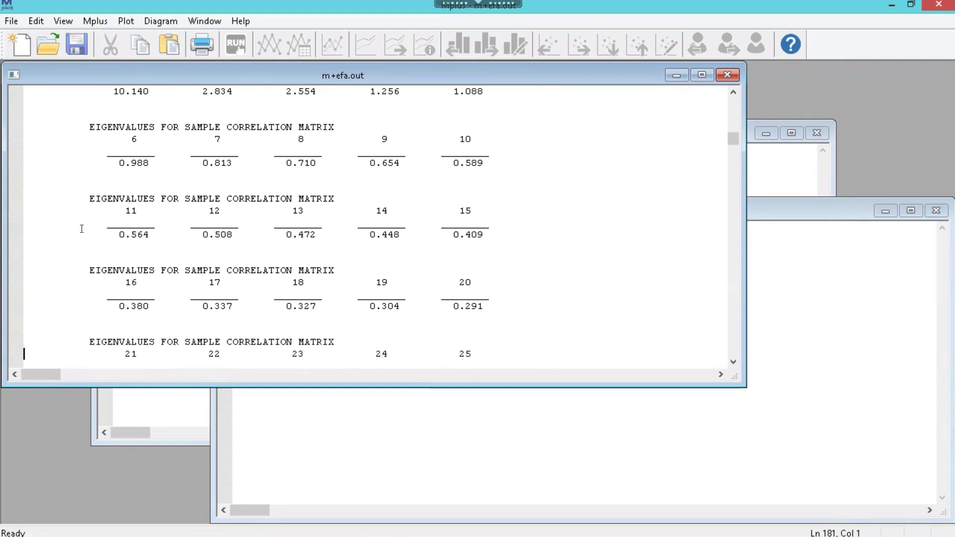
{"action": "key", "text": "Down"}
{"action": "key", "text": "Down"}
{"action": "key", "text": "Down"}
{"action": "key", "text": "Down"}
{"action": "key", "text": "Down"}
{"action": "key", "text": "Down"}
{"action": "key", "text": "Down"}
{"action": "key", "text": "Down"}
{"action": "key", "text": "Down"}
{"action": "key", "text": "Down"}
{"action": "key", "text": "Down"}
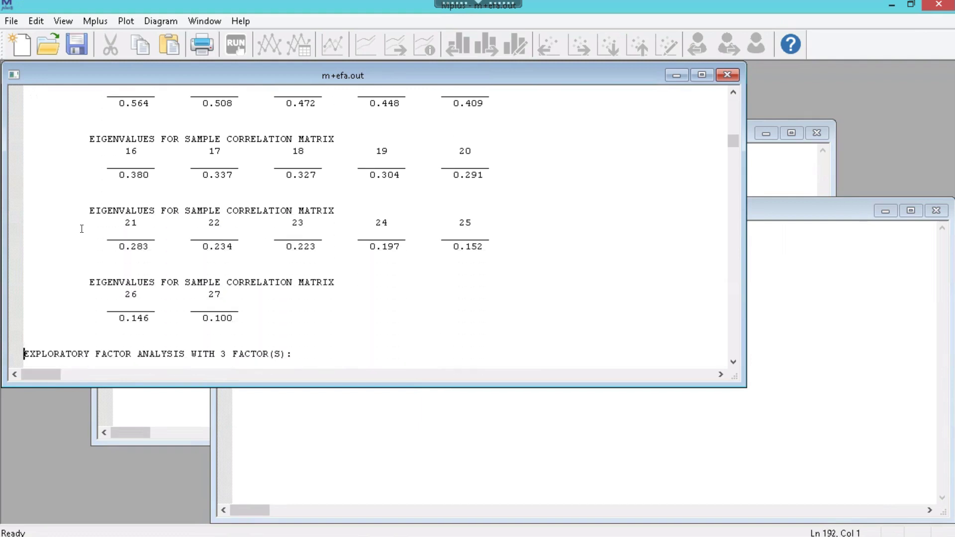
Step: Step through the 3-factor information criteria, chi-square, RMSEA, CFI/TLI and baseline tests to SRMR 0.041
{"action": "key", "text": "Down"}
{"action": "key", "text": "Down"}
{"action": "key", "text": "Down"}
{"action": "key", "text": "Down"}
{"action": "key", "text": "Down"}
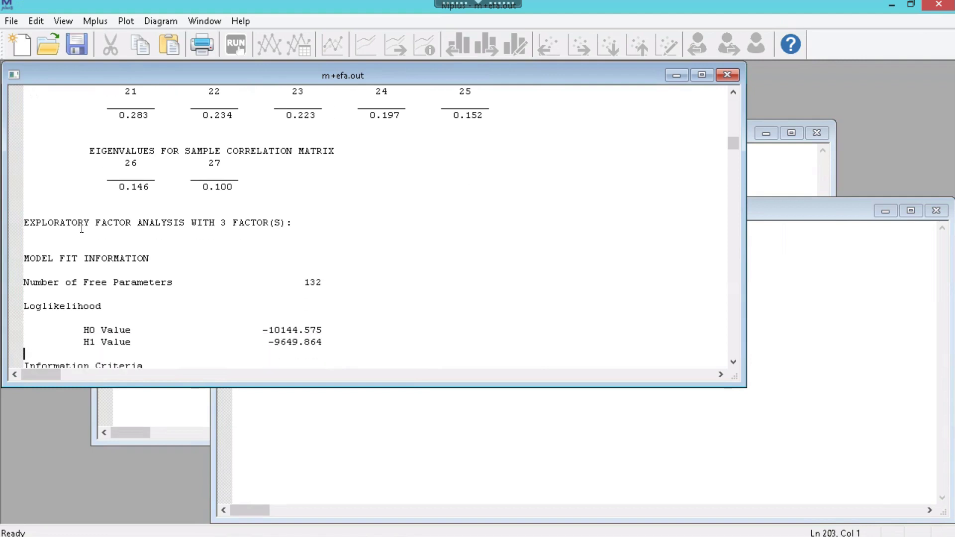
{"action": "key", "text": "Up"}
{"action": "key", "text": "Down"}
{"action": "key", "text": "Down"}
{"action": "key", "text": "Down"}
{"action": "key", "text": "Down"}
{"action": "key", "text": "Down"}
{"action": "key", "text": "Down"}
{"action": "key", "text": "Down"}
{"action": "key", "text": "Down"}
{"action": "key", "text": "Down"}
{"action": "key", "text": "Down"}
{"action": "key", "text": "Down"}
{"action": "key", "text": "Down"}
{"action": "key", "text": "Down"}
{"action": "key", "text": "Down"}
{"action": "key", "text": "Down"}
{"action": "key", "text": "Down"}
{"action": "key", "text": "Down"}
{"action": "key", "text": "Down"}
{"action": "key", "text": "Down"}
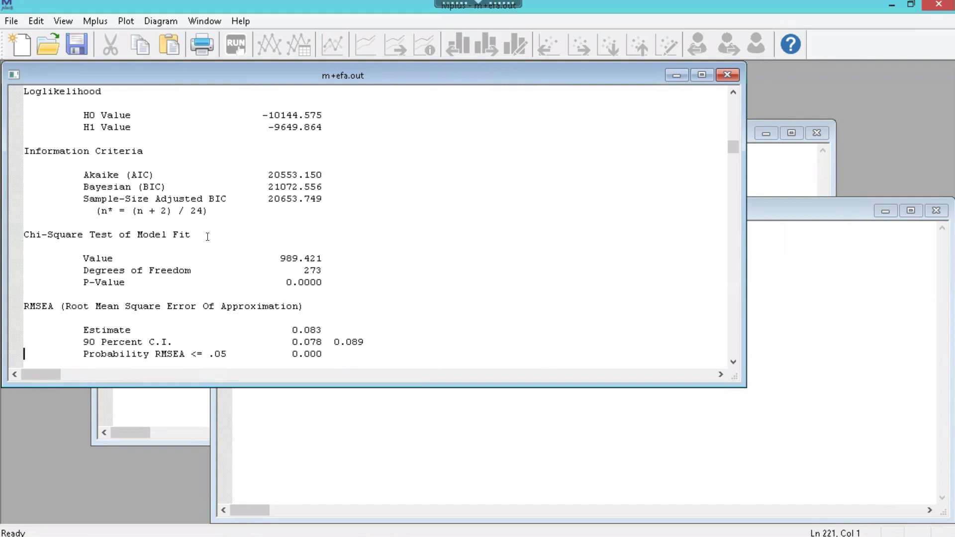
{"action": "key", "text": "Down"}
{"action": "key", "text": "Down"}
{"action": "key", "text": "Down"}
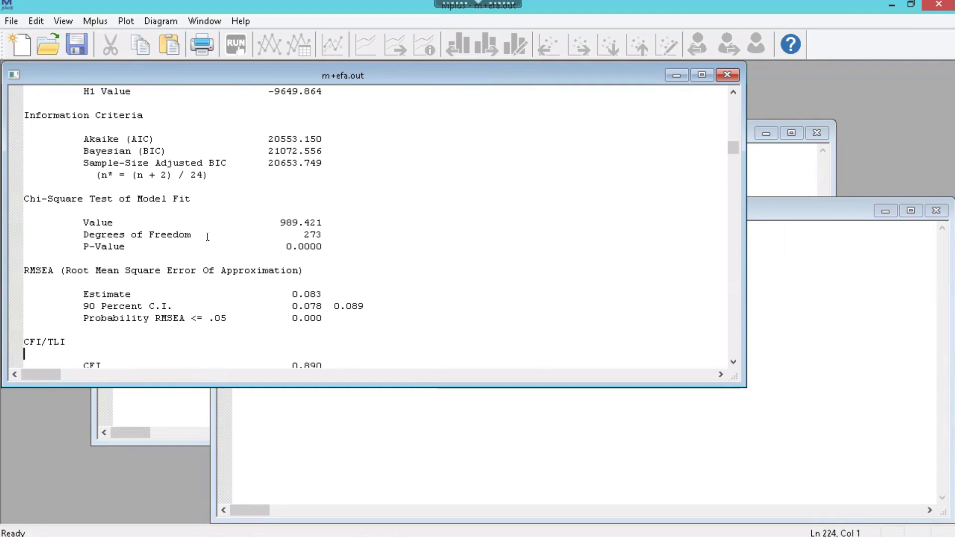
{"action": "key", "text": "Down"}
{"action": "key", "text": "Down"}
{"action": "key", "text": "Down"}
{"action": "key", "text": "Down"}
{"action": "key", "text": "Down"}
{"action": "key", "text": "Down"}
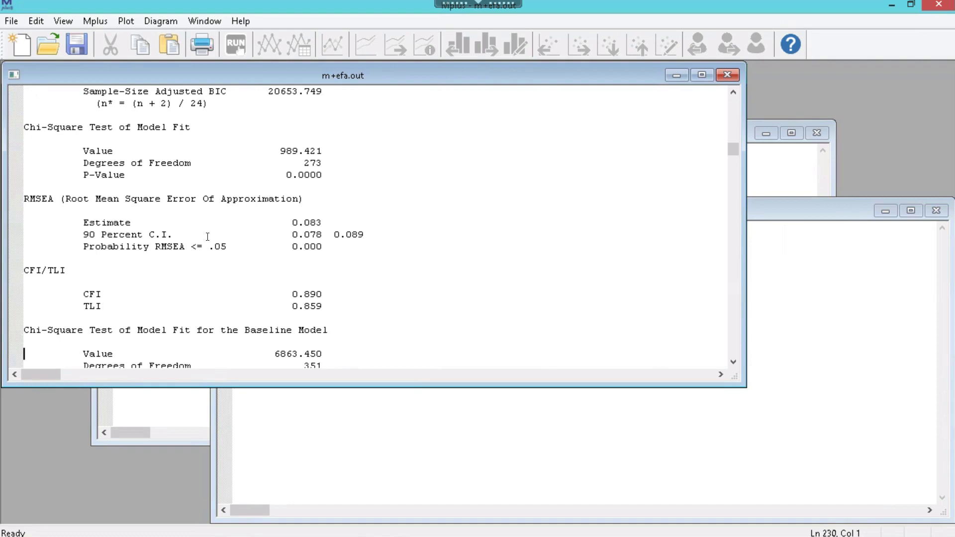
{"action": "key", "text": "Down"}
{"action": "key", "text": "Down"}
{"action": "key", "text": "Down"}
{"action": "key", "text": "Down"}
{"action": "key", "text": "Down"}
{"action": "key", "text": "Down"}
{"action": "key", "text": "Down"}
{"action": "key", "text": "Down"}
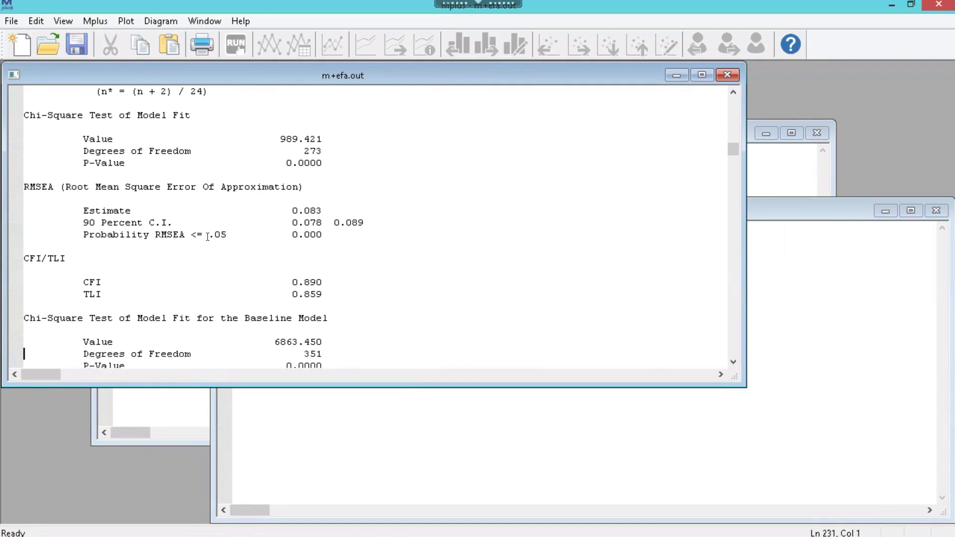
{"action": "key", "text": "Down"}
{"action": "key", "text": "Down"}
{"action": "key", "text": "Up"}
{"action": "key", "text": "Up"}
{"action": "key", "text": "Up"}
{"action": "key", "text": "Up"}
Step: Scroll through the 3-factor Geomin loadings and factor correlations (0.355, 0.330, 0.567) to the residual variances
{"action": "key", "text": "Down"}
{"action": "key", "text": "Down"}
{"action": "key", "text": "Down"}
{"action": "key", "text": "Down"}
{"action": "key", "text": "Down"}
{"action": "key", "text": "Down"}
{"action": "key", "text": "Down"}
{"action": "key", "text": "Down"}
{"action": "key", "text": "Down"}
{"action": "key", "text": "Down"}
{"action": "key", "text": "Down"}
{"action": "key", "text": "Down"}
{"action": "key", "text": "Down"}
{"action": "key", "text": "Down"}
{"action": "key", "text": "Down"}
{"action": "key", "text": "Down"}
{"action": "key", "text": "Down"}
{"action": "key", "text": "Down"}
{"action": "key", "text": "Down"}
{"action": "key", "text": "Down"}
{"action": "key", "text": "Down"}
{"action": "key", "text": "Down"}
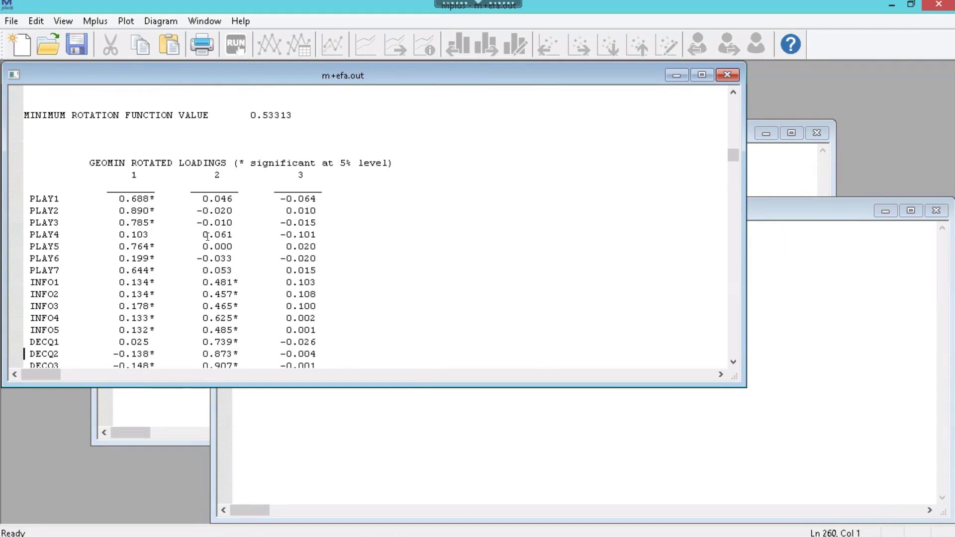
{"action": "key", "text": "Down"}
{"action": "key", "text": "Down"}
{"action": "key", "text": "Down"}
{"action": "key", "text": "Down"}
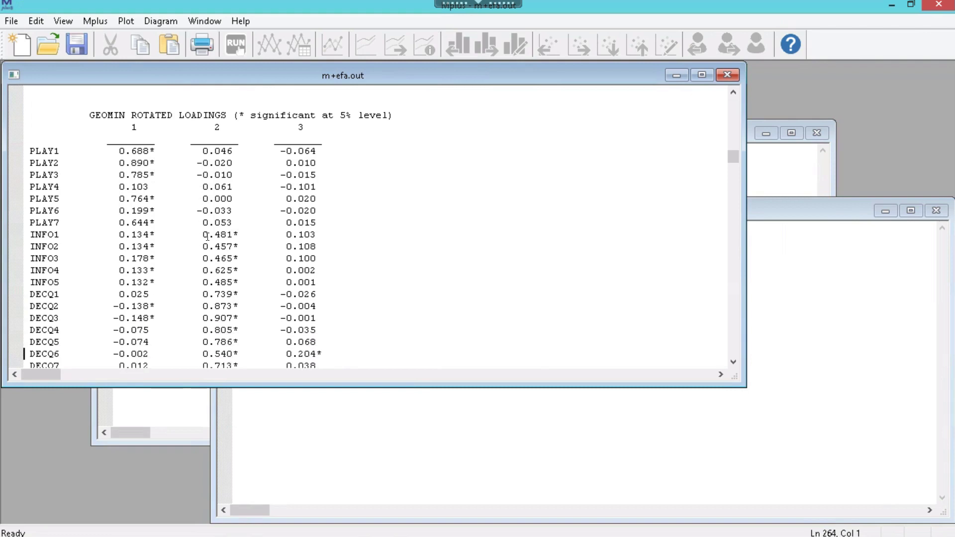
{"action": "key", "text": "Down"}
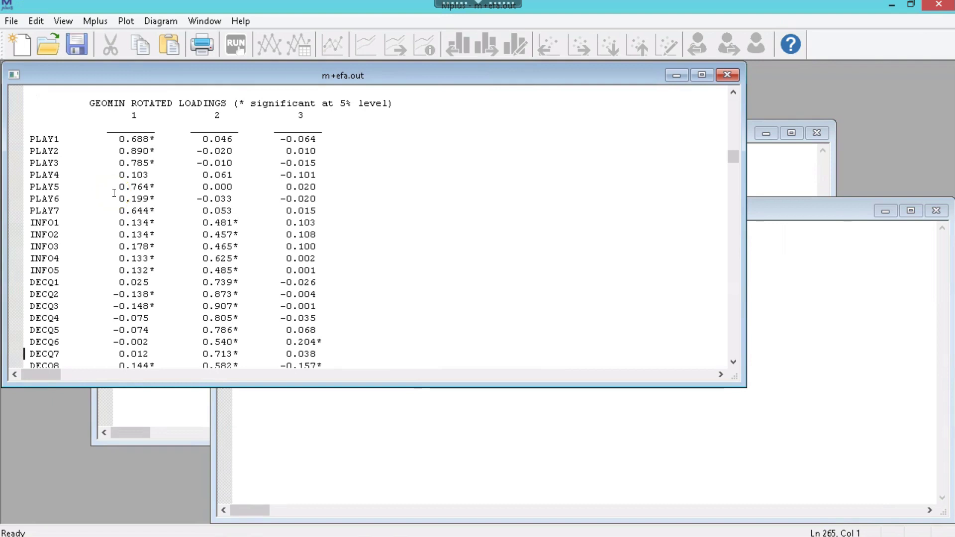
{"action": "scroll", "coordinate": [114, 194], "scroll_direction": "down", "scroll_amount": 2}
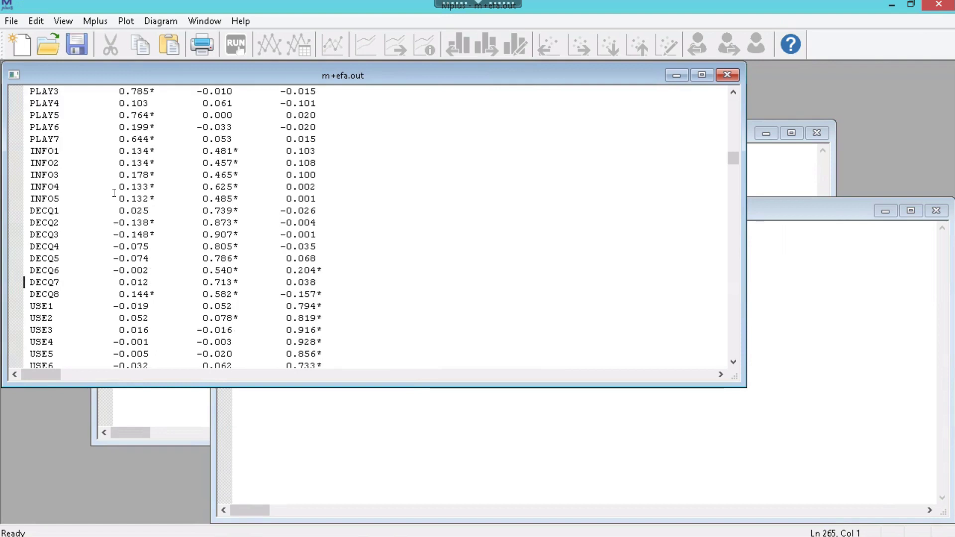
{"action": "scroll", "coordinate": [114, 193], "scroll_direction": "down", "scroll_amount": 8}
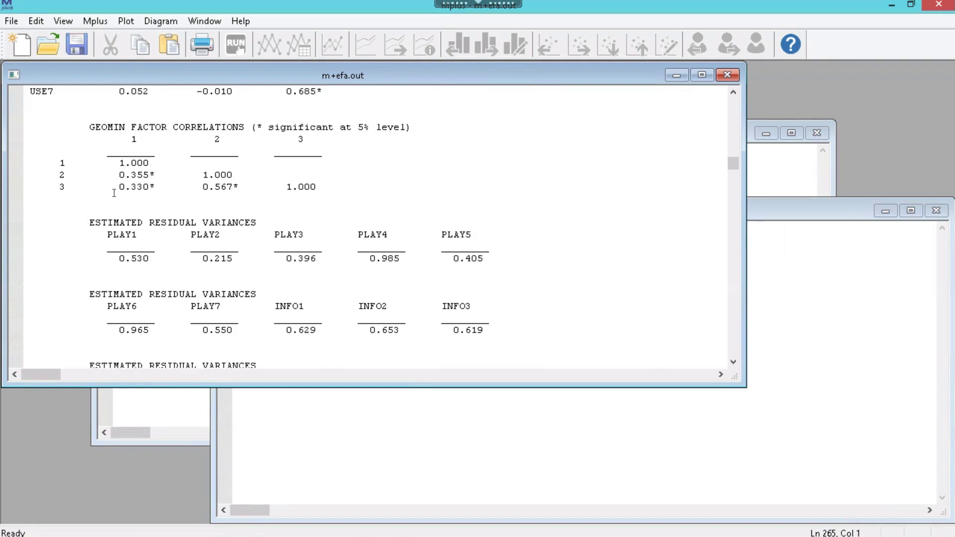
Step: Read past the 3-factor factor correlations and residual variances to the rotated-loading standard errors
{"action": "scroll", "coordinate": [114, 193], "scroll_direction": "down", "scroll_amount": 2}
{"action": "scroll", "coordinate": [114, 193], "scroll_direction": "up", "scroll_amount": 2}
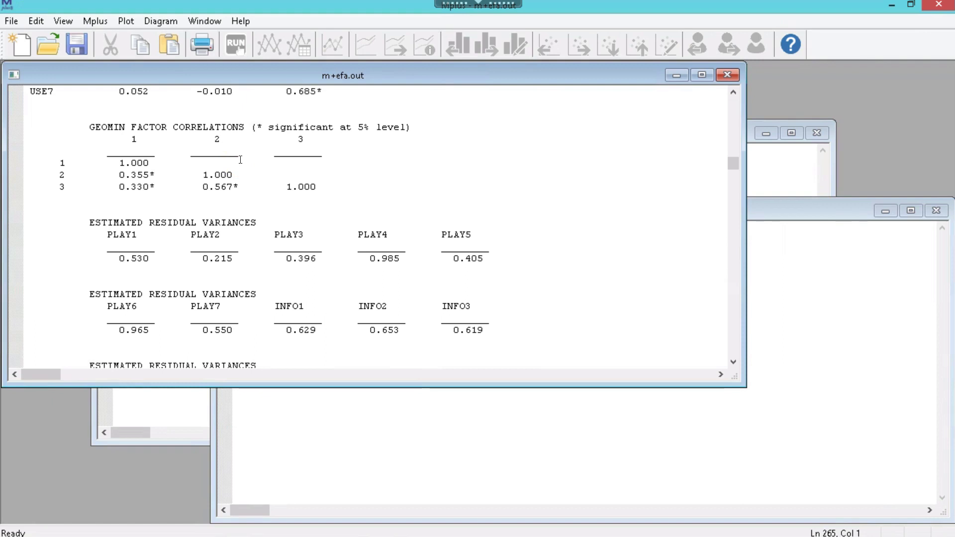
{"action": "scroll", "coordinate": [315, 196], "scroll_direction": "down", "scroll_amount": 4}
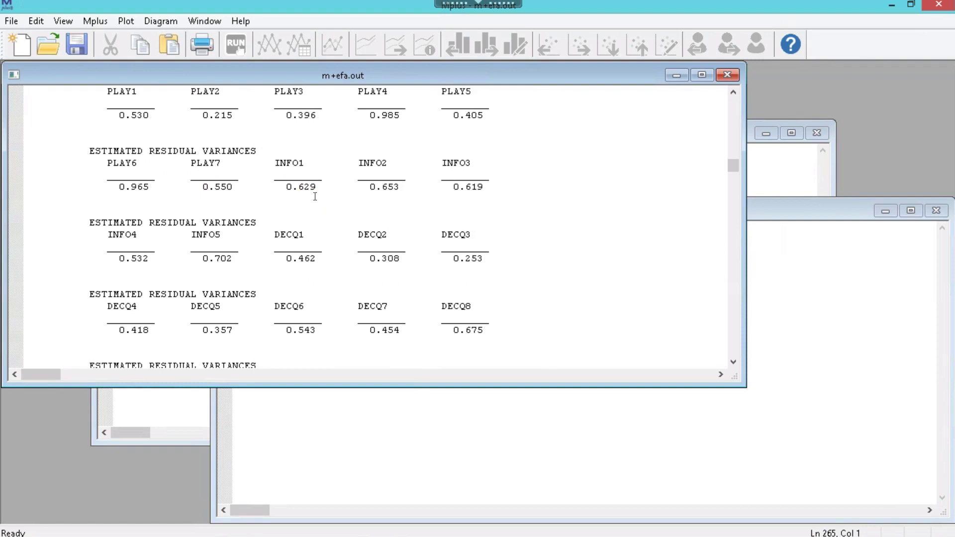
{"action": "key", "text": "Down"}
{"action": "key", "text": "Down"}
{"action": "key", "text": "Down"}
{"action": "key", "text": "Down"}
{"action": "key", "text": "Down"}
{"action": "key", "text": "Down"}
{"action": "key", "text": "Down"}
{"action": "key", "text": "Down"}
{"action": "key", "text": "Down"}
{"action": "key", "text": "Down"}
{"action": "key", "text": "Down"}
{"action": "key", "text": "Down"}
{"action": "key", "text": "Down"}
{"action": "key", "text": "Down"}
{"action": "key", "text": "Down"}
{"action": "key", "text": "Down"}
{"action": "key", "text": "Down"}
{"action": "key", "text": "Down"}
{"action": "key", "text": "Down"}
{"action": "key", "text": "Down"}
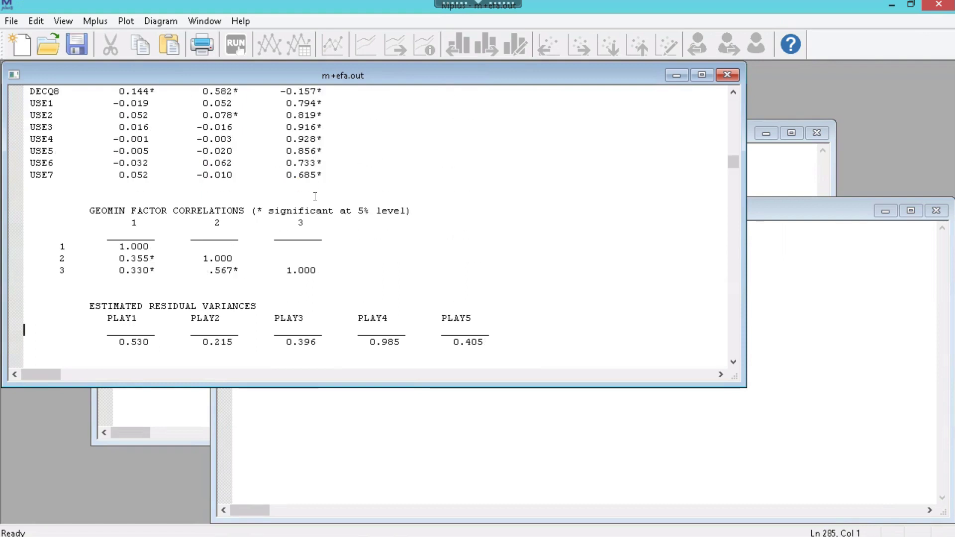
{"action": "key", "text": "Down"}
{"action": "key", "text": "Down"}
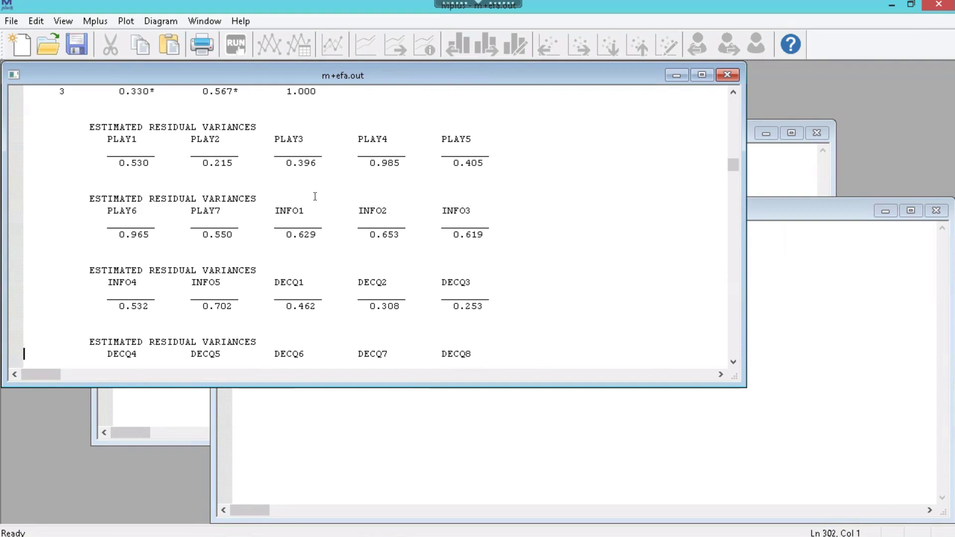
{"action": "key", "text": "Down"}
{"action": "key", "text": "Down"}
{"action": "key", "text": "Down"}
{"action": "key", "text": "Down"}
{"action": "key", "text": "Down"}
{"action": "key", "text": "Down"}
{"action": "key", "text": "Down"}
{"action": "key", "text": "Down"}
{"action": "key", "text": "Down"}
{"action": "key", "text": "Down"}
{"action": "key", "text": "Down"}
{"action": "key", "text": "Down"}
{"action": "key", "text": "Down"}
{"action": "key", "text": "Down"}
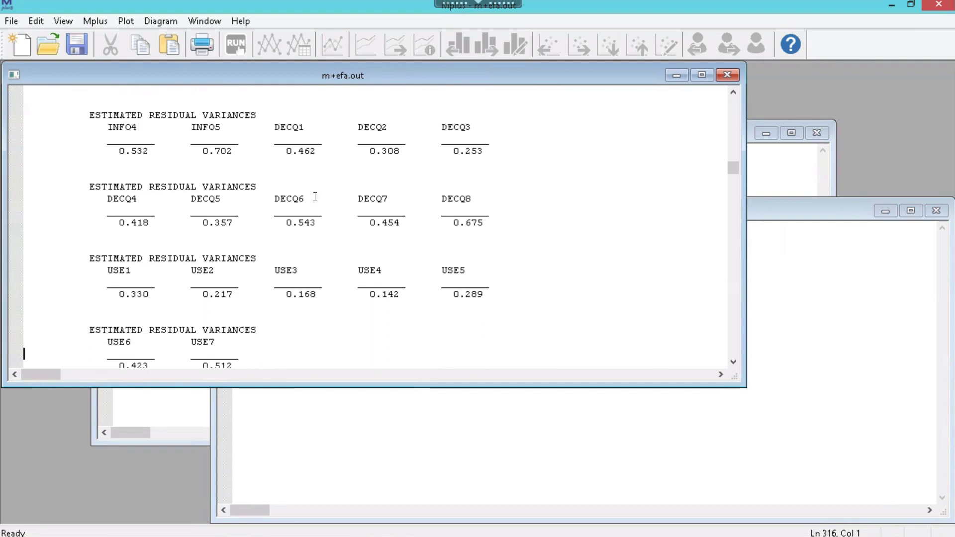
{"action": "key", "text": "Down"}
{"action": "key", "text": "Down"}
{"action": "key", "text": "Down"}
{"action": "key", "text": "Down"}
{"action": "key", "text": "Down"}
{"action": "key", "text": "Down"}
{"action": "key", "text": "Down"}
{"action": "key", "text": "Down"}
{"action": "key", "text": "Down"}
{"action": "key", "text": "Down"}
{"action": "key", "text": "Down"}
{"action": "key", "text": "Down"}
{"action": "key", "text": "Down"}
{"action": "key", "text": "Down"}
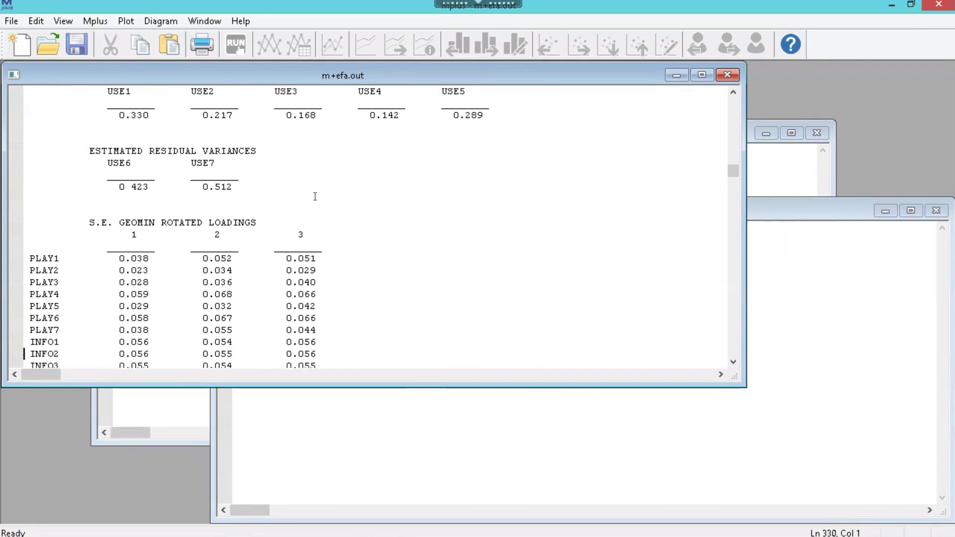
Step: Move through the 3-factor Est./S.E. tables and factor structure to the 4-factor model fit information
{"action": "key", "text": "Down"}
{"action": "key", "text": "Down"}
{"action": "key", "text": "Down"}
{"action": "key", "text": "Down"}
{"action": "key", "text": "Down"}
{"action": "key", "text": "Down"}
{"action": "key", "text": "Down"}
{"action": "key", "text": "Down"}
{"action": "key", "text": "Down"}
{"action": "key", "text": "Down"}
{"action": "key", "text": "Down"}
{"action": "key", "text": "Down"}
{"action": "key", "text": "Down"}
{"action": "key", "text": "Down"}
{"action": "key", "text": "Down"}
{"action": "key", "text": "Down"}
{"action": "key", "text": "Down"}
{"action": "key", "text": "Down"}
{"action": "key", "text": "Down"}
{"action": "key", "text": "Down"}
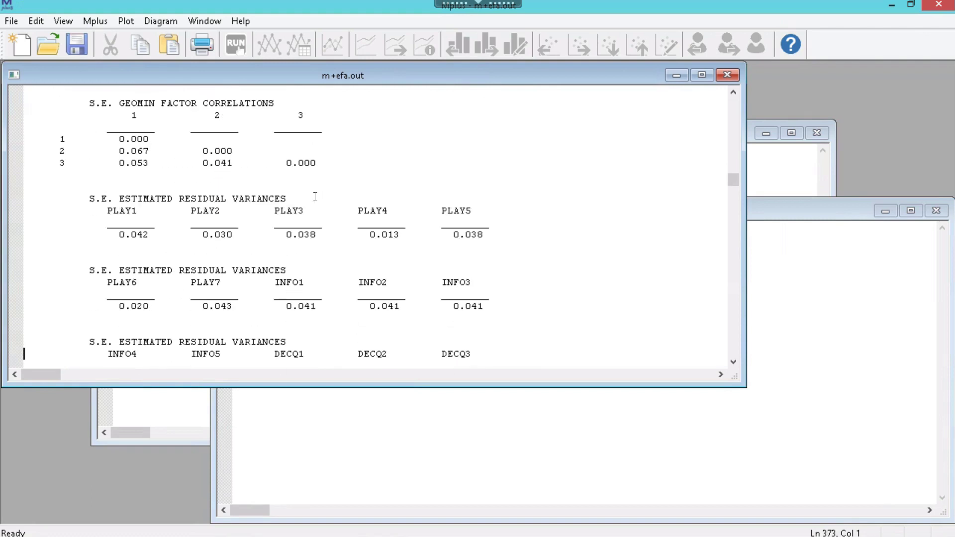
{"action": "key", "text": "Down"}
{"action": "key", "text": "Down"}
{"action": "key", "text": "Down"}
{"action": "key", "text": "Down"}
{"action": "key", "text": "Down"}
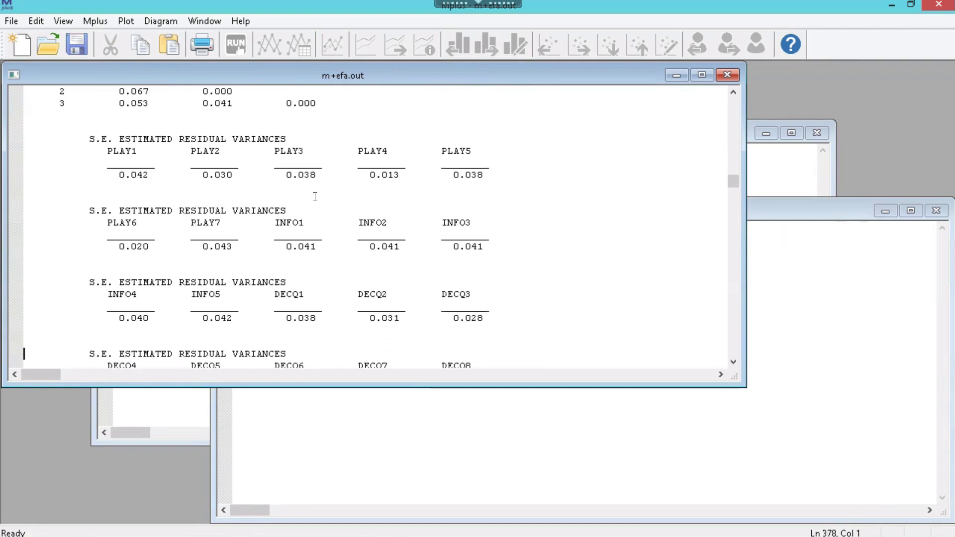
{"action": "key", "text": "Up"}
{"action": "key", "text": "Up"}
{"action": "key", "text": "Up"}
{"action": "key", "text": "Up"}
{"action": "key", "text": "Up"}
{"action": "key", "text": "Up"}
{"action": "key", "text": "Up"}
{"action": "key", "text": "Up"}
{"action": "key", "text": "Up"}
{"action": "key", "text": "Up"}
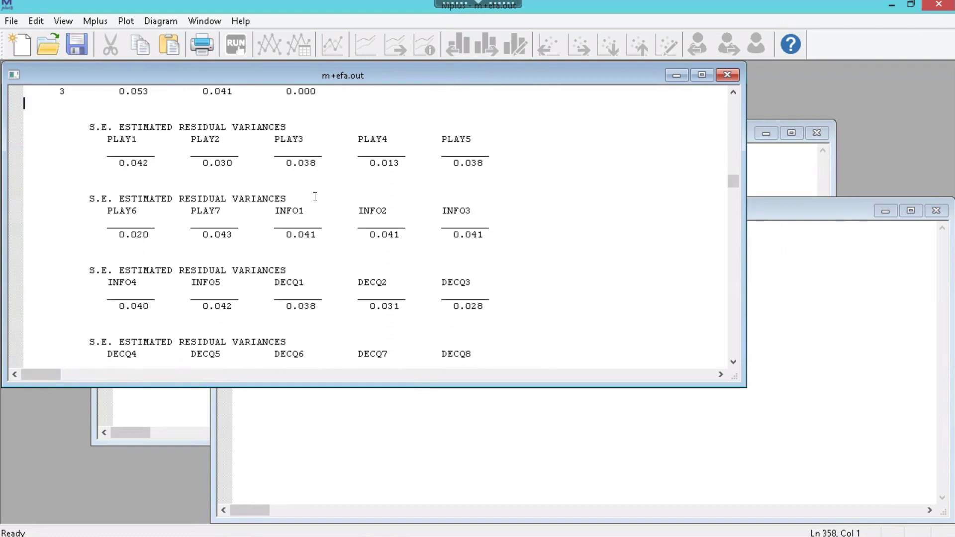
{"action": "key", "text": "Down"}
{"action": "key", "text": "Down"}
{"action": "key", "text": "Down"}
{"action": "key", "text": "Down"}
{"action": "key", "text": "Down"}
{"action": "key", "text": "Down"}
{"action": "key", "text": "Down"}
{"action": "key", "text": "Down"}
{"action": "key", "text": "Down"}
{"action": "key", "text": "Down"}
{"action": "key", "text": "Down"}
{"action": "key", "text": "Down"}
{"action": "key", "text": "Down"}
{"action": "key", "text": "Down"}
{"action": "key", "text": "Down"}
{"action": "key", "text": "Down"}
{"action": "key", "text": "Down"}
{"action": "key", "text": "Down"}
{"action": "key", "text": "Down"}
{"action": "key", "text": "Down"}
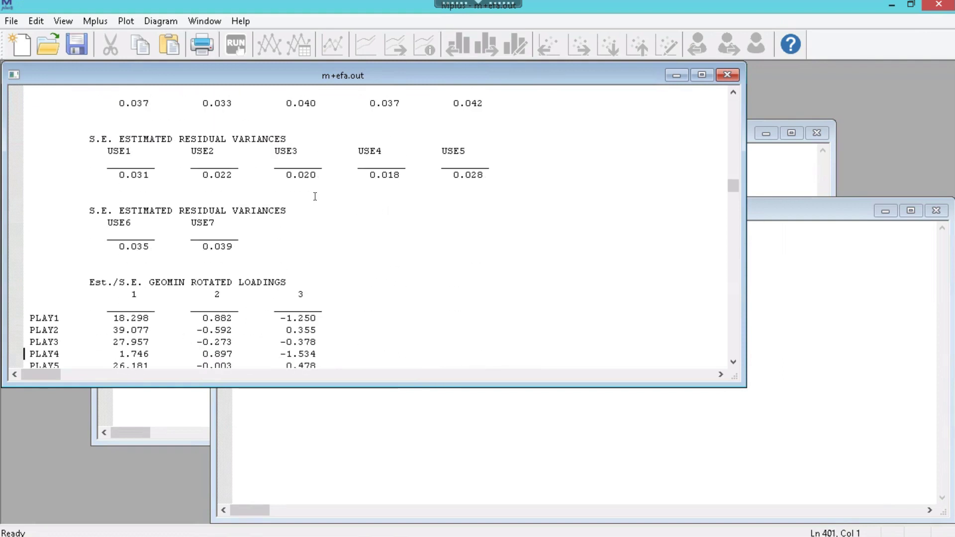
{"action": "key", "text": "Down"}
{"action": "key", "text": "Down"}
{"action": "key", "text": "Down"}
{"action": "key", "text": "Down"}
{"action": "key", "text": "Down"}
{"action": "key", "text": "Down"}
{"action": "key", "text": "Down"}
{"action": "key", "text": "Down"}
{"action": "key", "text": "Down"}
{"action": "key", "text": "Down"}
{"action": "key", "text": "Down"}
{"action": "key", "text": "Down"}
{"action": "key", "text": "Down"}
{"action": "key", "text": "Down"}
{"action": "key", "text": "Down"}
{"action": "key", "text": "Down"}
{"action": "key", "text": "Down"}
{"action": "key", "text": "Down"}
{"action": "key", "text": "Down"}
{"action": "key", "text": "Down"}
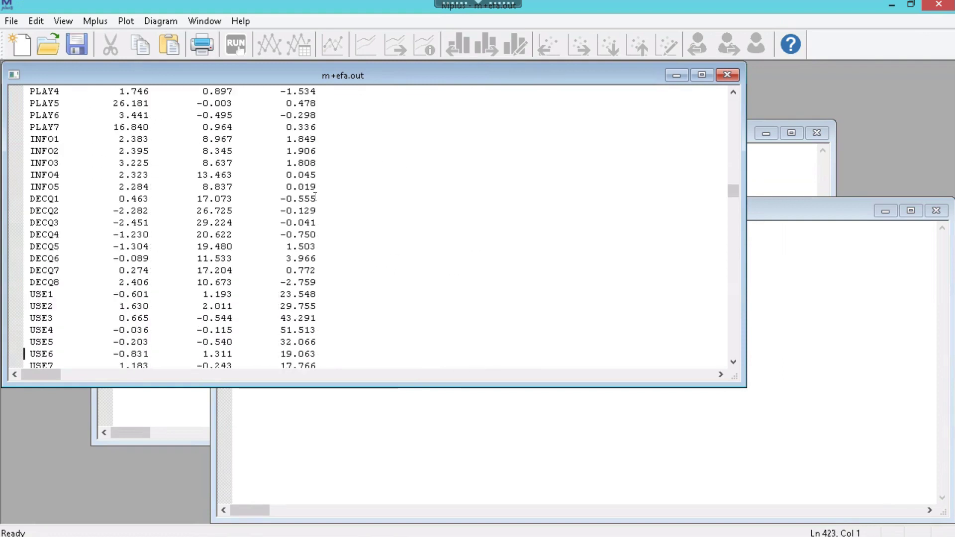
{"action": "key", "text": "Down"}
{"action": "key", "text": "Down"}
{"action": "key", "text": "Down"}
{"action": "key", "text": "Down"}
{"action": "key", "text": "Down"}
{"action": "key", "text": "Down"}
{"action": "key", "text": "Down"}
{"action": "key", "text": "Down"}
{"action": "key", "text": "Down"}
{"action": "key", "text": "Down"}
{"action": "key", "text": "Down"}
{"action": "key", "text": "Down"}
{"action": "key", "text": "Down"}
{"action": "key", "text": "Down"}
{"action": "key", "text": "Down"}
{"action": "key", "text": "Down"}
{"action": "key", "text": "Down"}
{"action": "key", "text": "Down"}
{"action": "key", "text": "Down"}
{"action": "key", "text": "Down"}
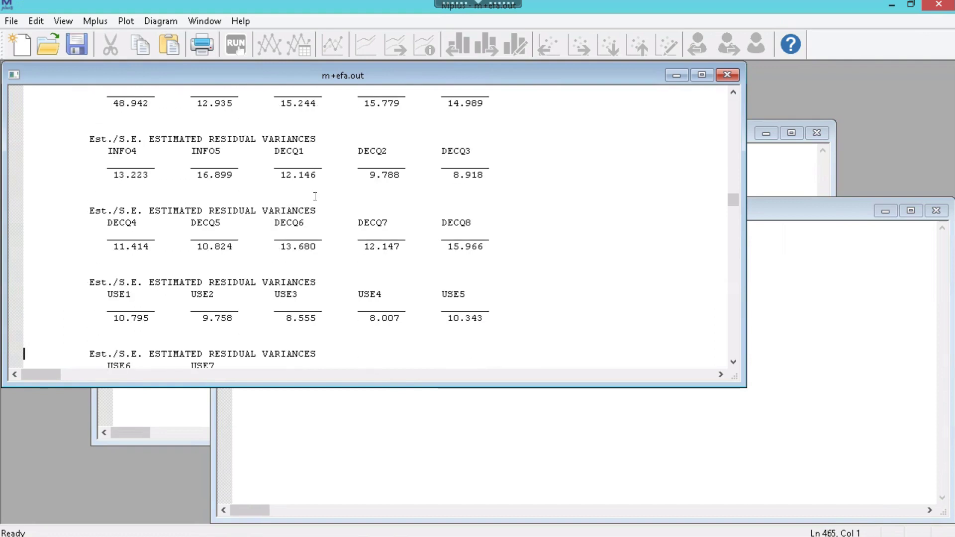
{"action": "key", "text": "Down"}
{"action": "key", "text": "Down"}
{"action": "key", "text": "Down"}
{"action": "key", "text": "Down"}
{"action": "key", "text": "Down"}
{"action": "key", "text": "Down"}
{"action": "key", "text": "Down"}
{"action": "key", "text": "Down"}
{"action": "key", "text": "Down"}
{"action": "key", "text": "Down"}
{"action": "key", "text": "Down"}
{"action": "key", "text": "Down"}
{"action": "key", "text": "Down"}
{"action": "key", "text": "Down"}
{"action": "key", "text": "Down"}
{"action": "key", "text": "Down"}
{"action": "key", "text": "Down"}
{"action": "key", "text": "Down"}
{"action": "key", "text": "Down"}
{"action": "key", "text": "Down"}
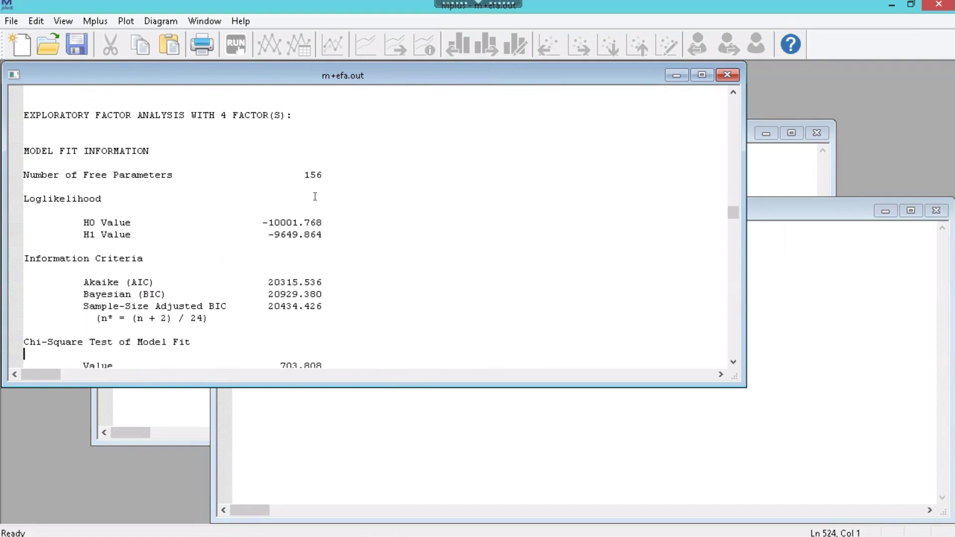
Step: Review the 4-factor information criteria, chi-square, RMSEA, CFI/TLI and SRMR, reaching the Geomin rotated loadings
{"action": "key", "text": "Down"}
{"action": "key", "text": "Down"}
{"action": "key", "text": "Down"}
{"action": "key", "text": "Down"}
{"action": "key", "text": "Down"}
{"action": "key", "text": "Down"}
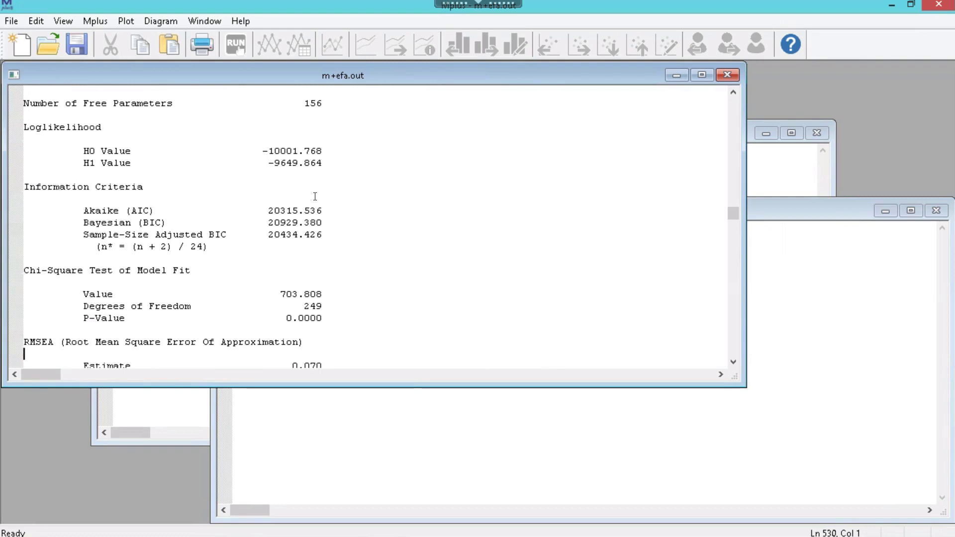
{"action": "key", "text": "Down"}
{"action": "key", "text": "Down"}
{"action": "key", "text": "Down"}
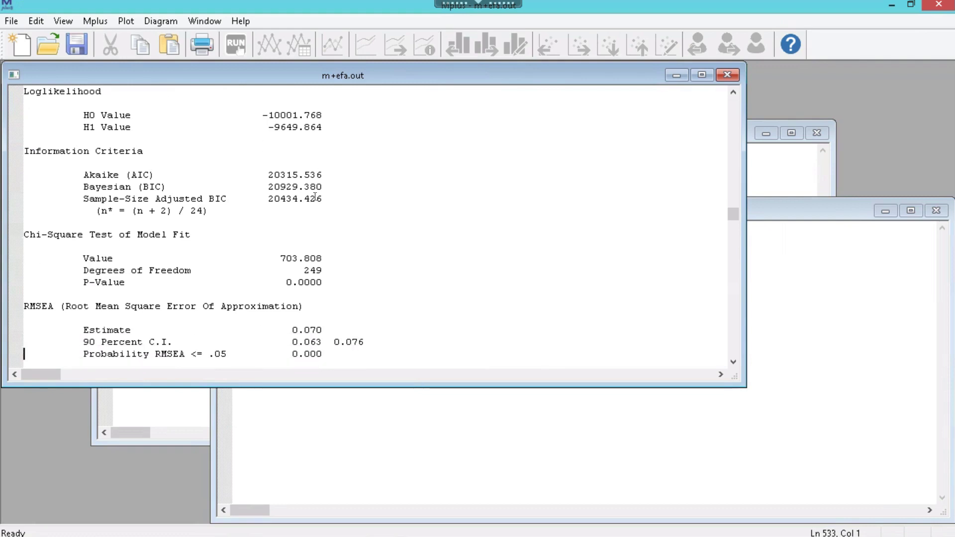
{"action": "key", "text": "Down"}
{"action": "key", "text": "Down"}
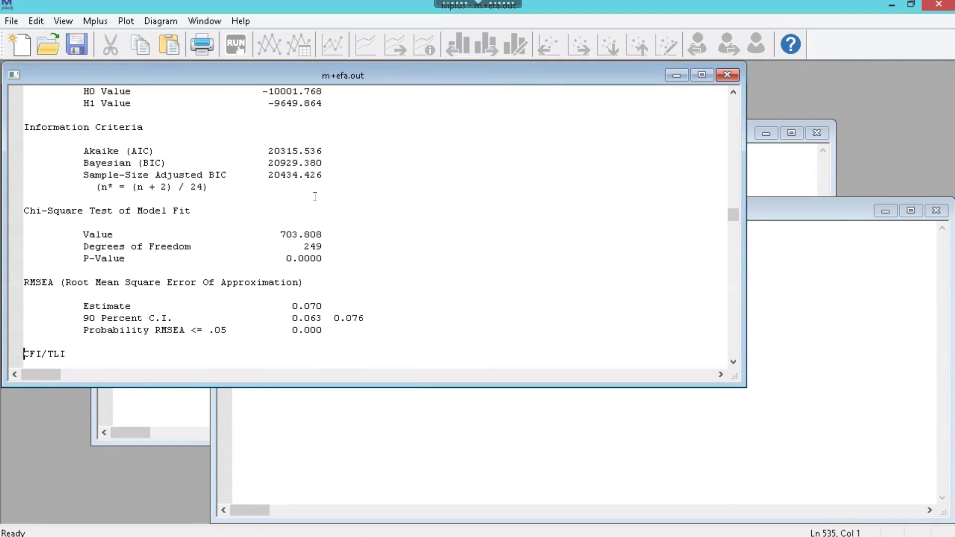
{"action": "key", "text": "Down"}
{"action": "key", "text": "Down"}
{"action": "key", "text": "Down"}
{"action": "key", "text": "Down"}
{"action": "key", "text": "Down"}
{"action": "key", "text": "Down"}
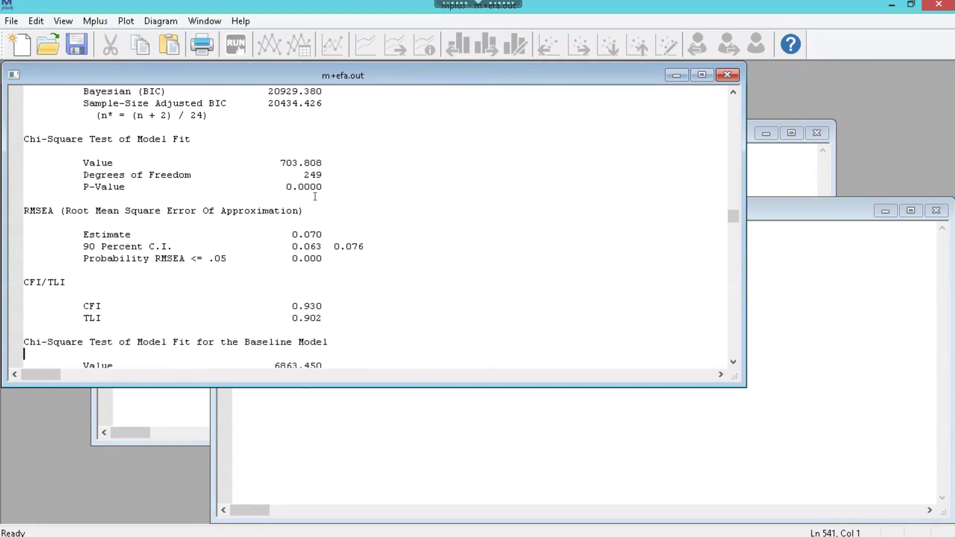
{"action": "key", "text": "Down"}
{"action": "key", "text": "Down"}
{"action": "key", "text": "Down"}
{"action": "key", "text": "Down"}
{"action": "key", "text": "Down"}
{"action": "key", "text": "Down"}
{"action": "key", "text": "Down"}
{"action": "key", "text": "Down"}
{"action": "key", "text": "Down"}
{"action": "key", "text": "Down"}
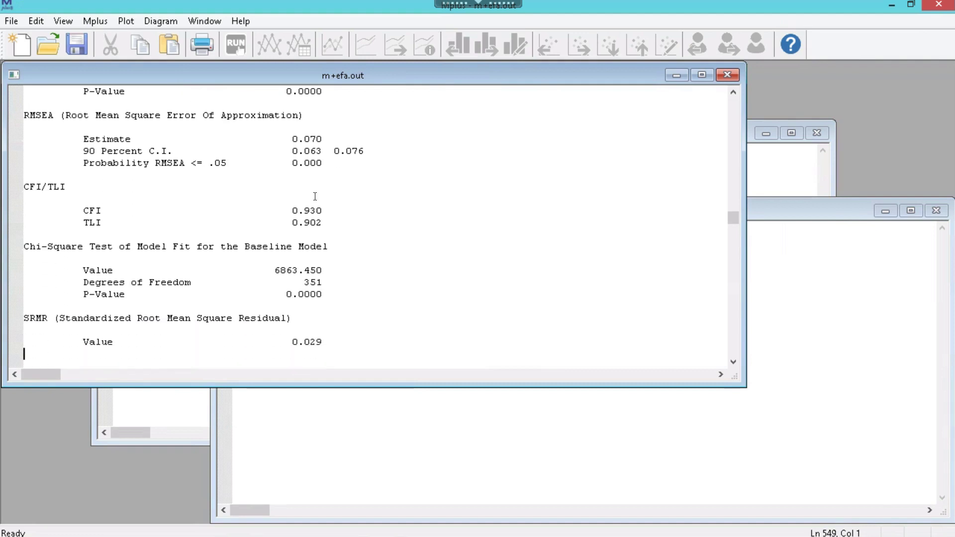
{"action": "key", "text": "Down"}
{"action": "key", "text": "Down"}
{"action": "key", "text": "Down"}
{"action": "key", "text": "Down"}
{"action": "key", "text": "Down"}
{"action": "key", "text": "Down"}
{"action": "key", "text": "Down"}
{"action": "key", "text": "Down"}
{"action": "key", "text": "Down"}
{"action": "key", "text": "Down"}
{"action": "key", "text": "Down"}
{"action": "key", "text": "Down"}
{"action": "key", "text": "Down"}
{"action": "key", "text": "Down"}
{"action": "key", "text": "Down"}
{"action": "key", "text": "Down"}
{"action": "key", "text": "Down"}
{"action": "key", "text": "Down"}
{"action": "key", "text": "Down"}
{"action": "key", "text": "Down"}
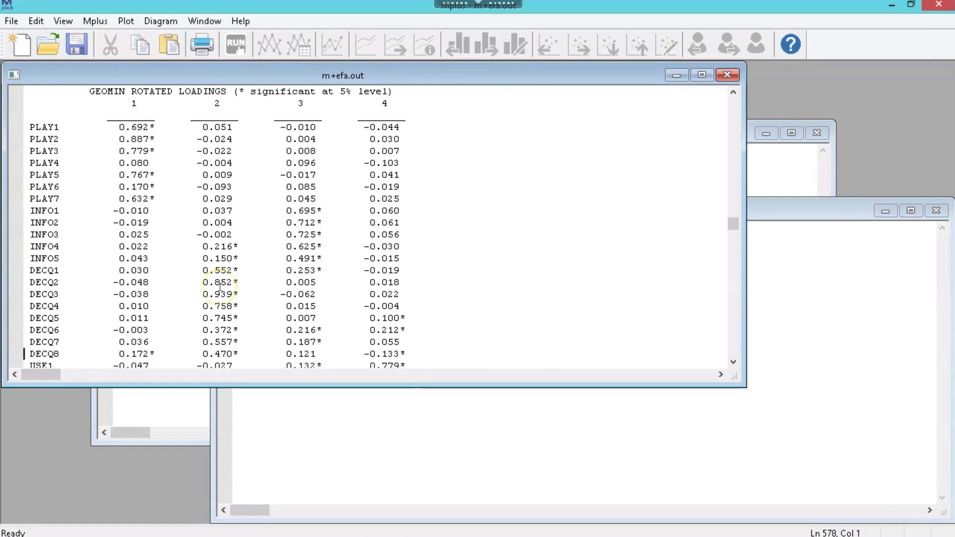
Step: Scroll through the 4-factor Geomin loadings, PLAY1 to USE7, past the factor correlations and residual variances
{"action": "scroll", "coordinate": [224, 283], "scroll_direction": "down", "scroll_amount": 1}
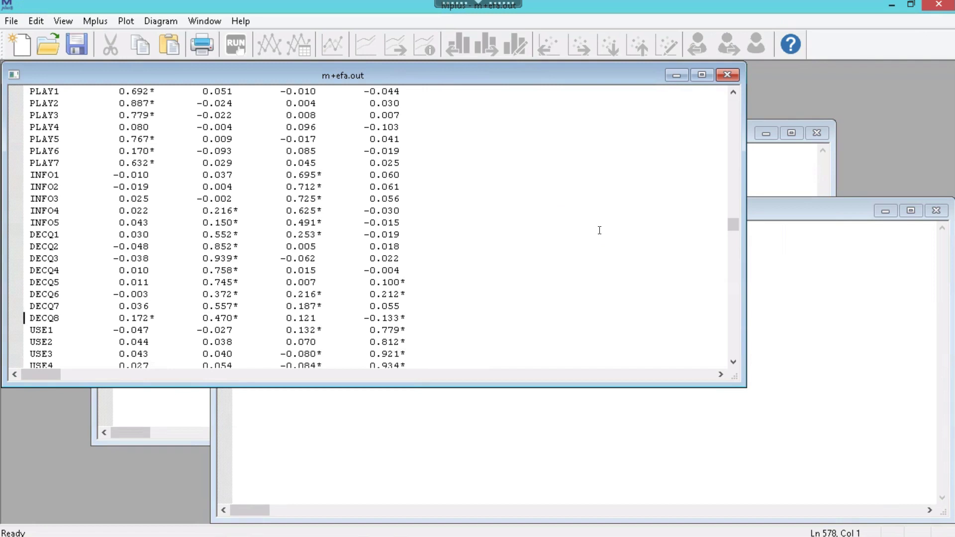
{"action": "scroll", "coordinate": [600, 230], "scroll_direction": "down", "scroll_amount": 2}
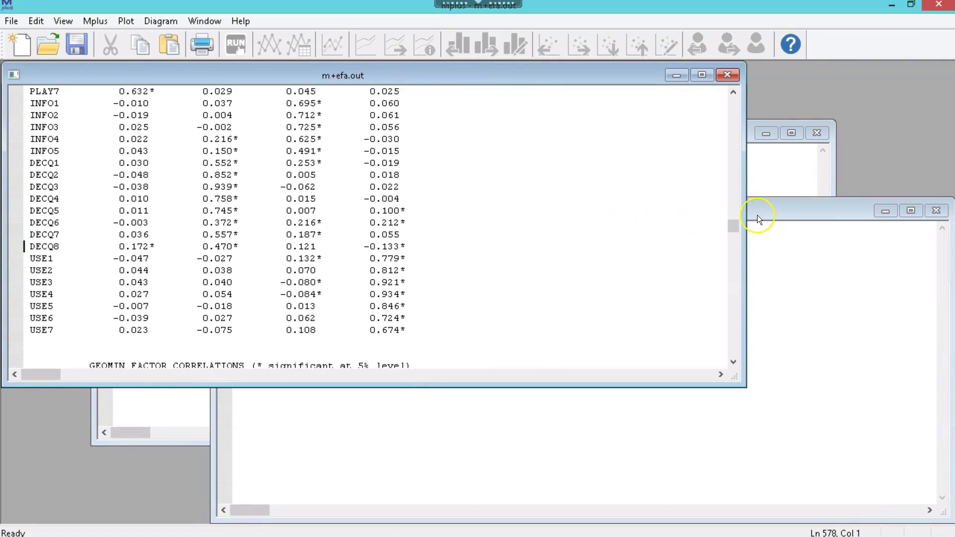
{"action": "scroll", "coordinate": [757, 215], "scroll_direction": "down", "scroll_amount": 1}
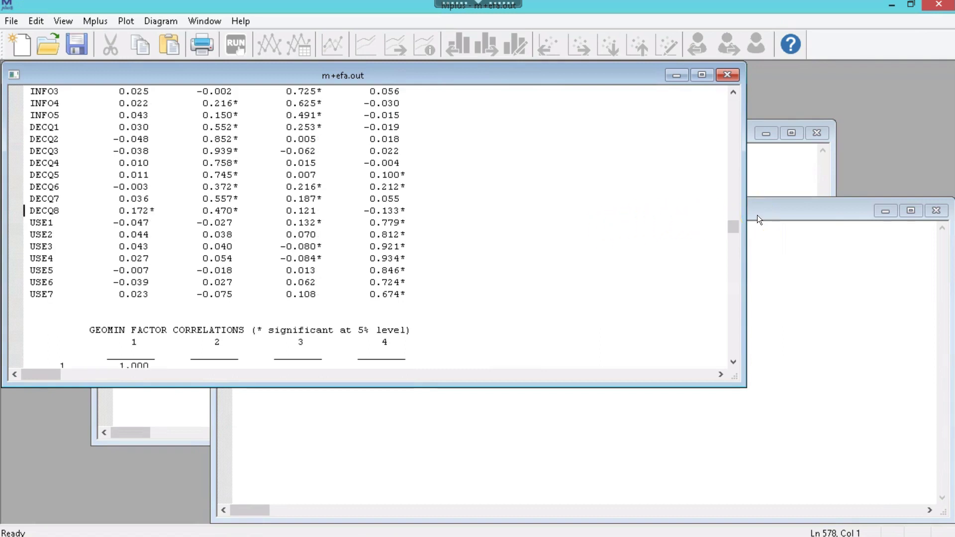
Step: Scroll down to the 5-factor solution's fit statistics section
{"action": "scroll", "coordinate": [757, 215], "scroll_direction": "down", "scroll_amount": 2}
{"action": "scroll", "coordinate": [757, 215], "scroll_direction": "down", "scroll_amount": 18}
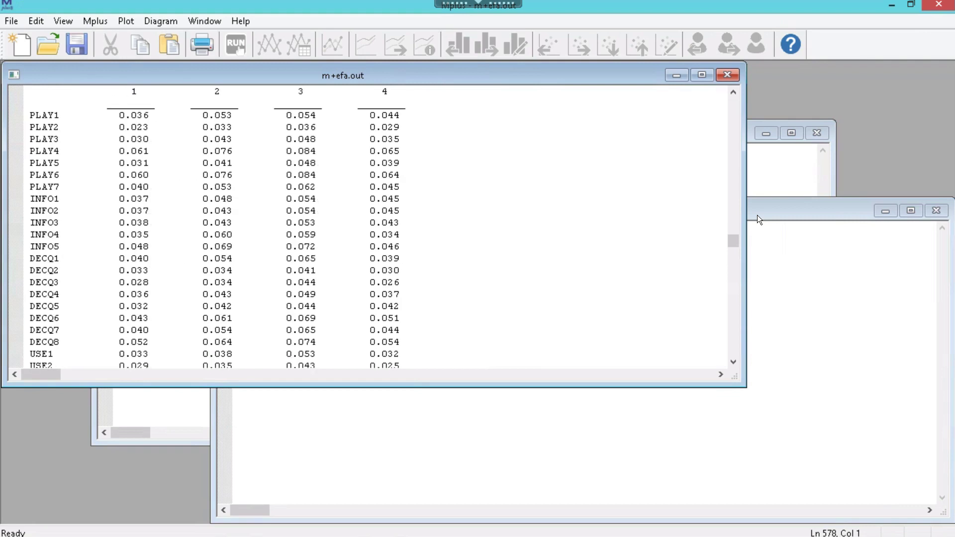
{"action": "scroll", "coordinate": [757, 215], "scroll_direction": "down", "scroll_amount": 20}
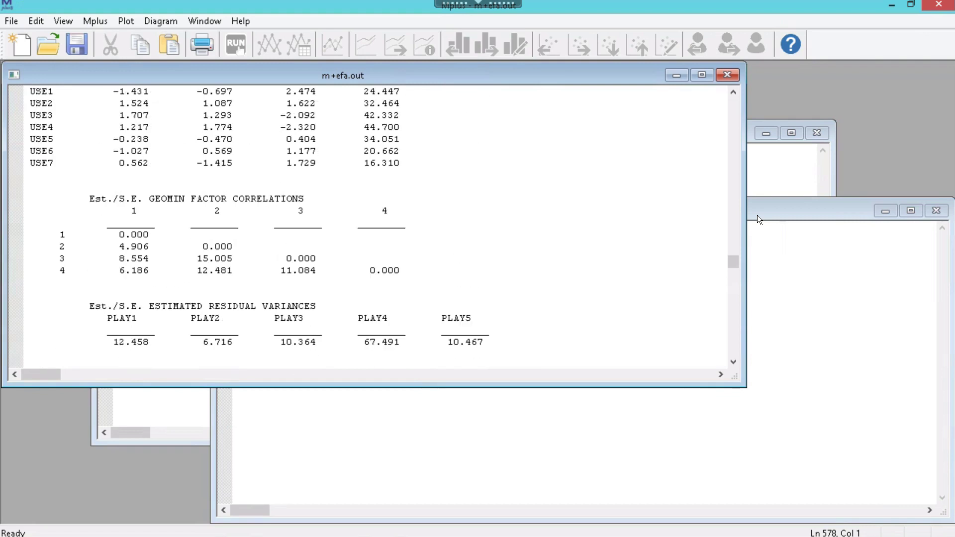
{"action": "scroll", "coordinate": [758, 215], "scroll_direction": "down", "scroll_amount": 15}
{"action": "scroll", "coordinate": [758, 215], "scroll_direction": "down", "scroll_amount": 15}
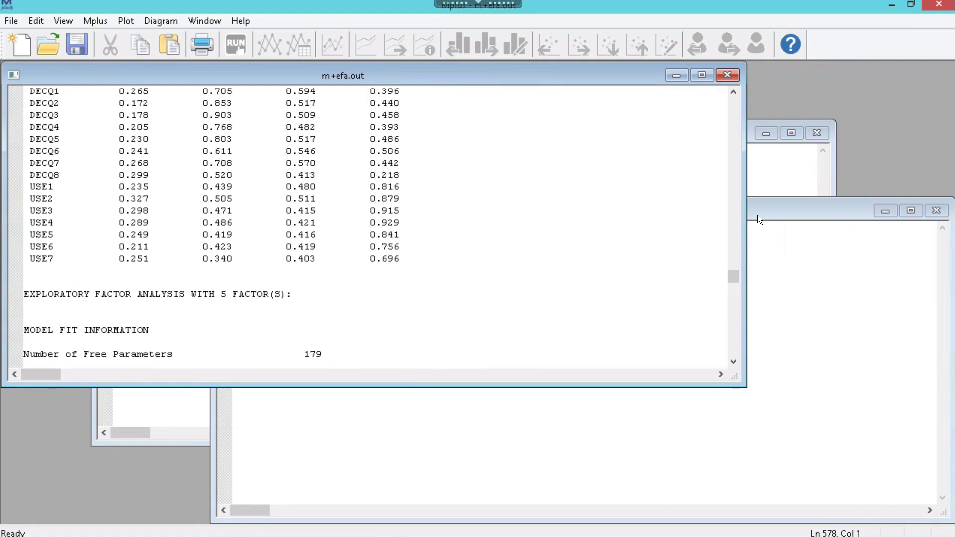
{"action": "scroll", "coordinate": [757, 215], "scroll_direction": "up", "scroll_amount": 2}
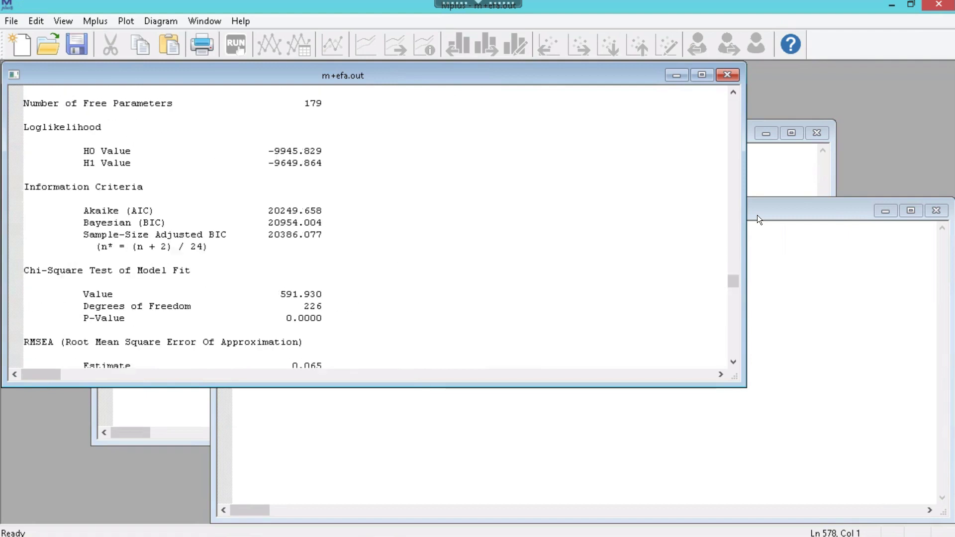
{"action": "scroll", "coordinate": [757, 215], "scroll_direction": "up", "scroll_amount": 1}
{"action": "scroll", "coordinate": [757, 215], "scroll_direction": "up", "scroll_amount": 1}
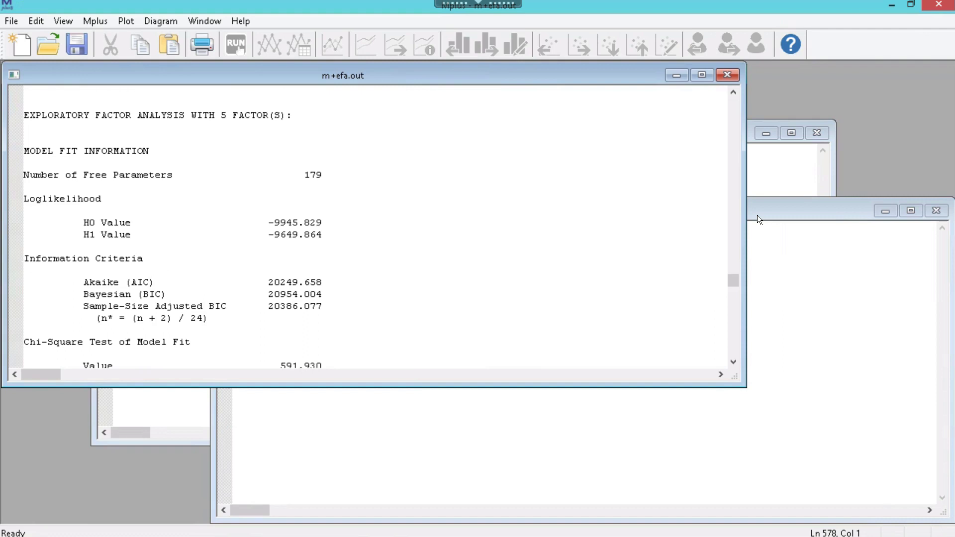
{"action": "scroll", "coordinate": [757, 215], "scroll_direction": "down", "scroll_amount": 1}
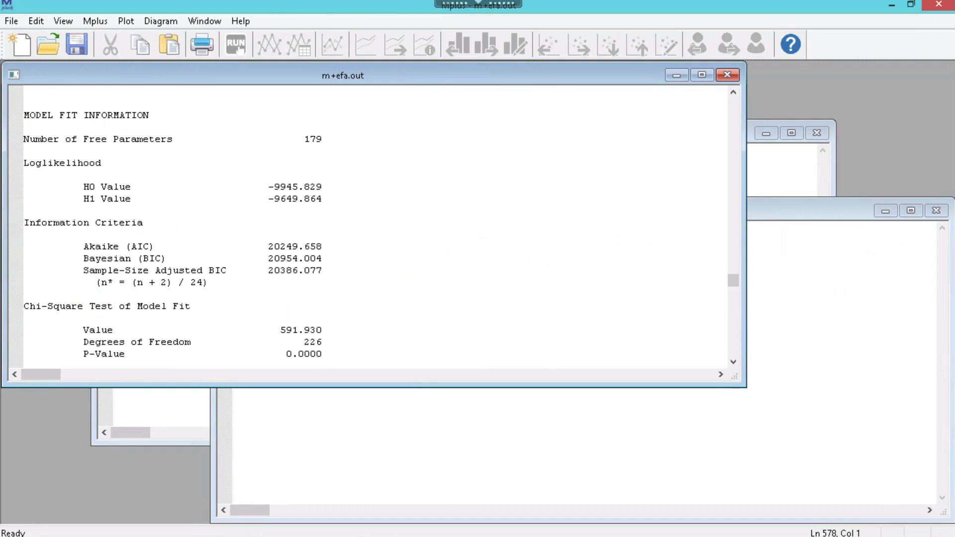
Step: Check the 5-factor chi-square, RMSEA, CFI/TLI, baseline chi-square and SRMR 0.026, reaching the rotated loadings
{"action": "left_click", "coordinate": [89, 305]}
{"action": "key", "text": "Down"}
{"action": "key", "text": "Down"}
{"action": "key", "text": "Down"}
{"action": "key", "text": "Down"}
{"action": "key", "text": "Down"}
{"action": "key", "text": "Down"}
{"action": "key", "text": "Down"}
{"action": "key", "text": "Down"}
{"action": "key", "text": "Down"}
{"action": "key", "text": "Down"}
{"action": "key", "text": "Down"}
{"action": "key", "text": "Down"}
{"action": "key", "text": "Down"}
{"action": "key", "text": "Down"}
{"action": "key", "text": "Down"}
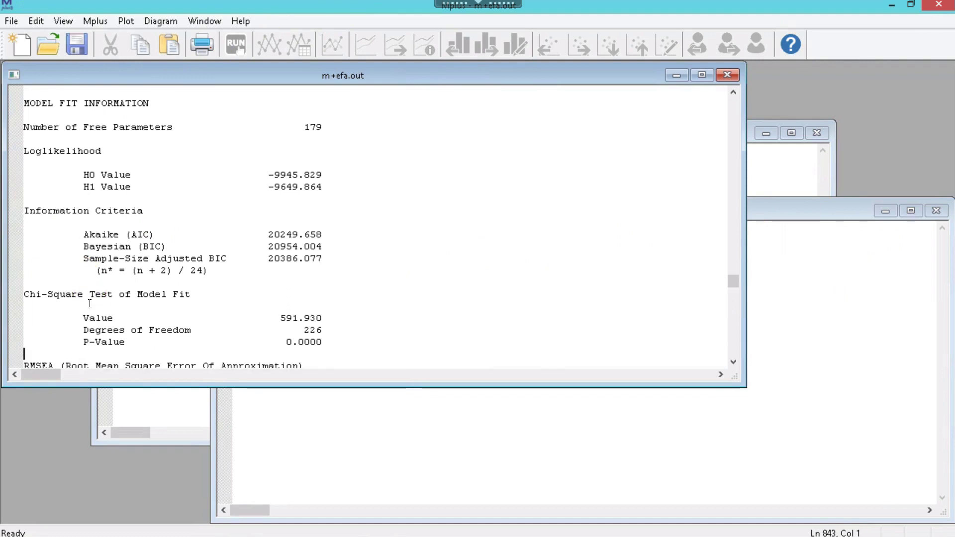
{"action": "key", "text": "Down"}
{"action": "key", "text": "Down"}
{"action": "key", "text": "Down"}
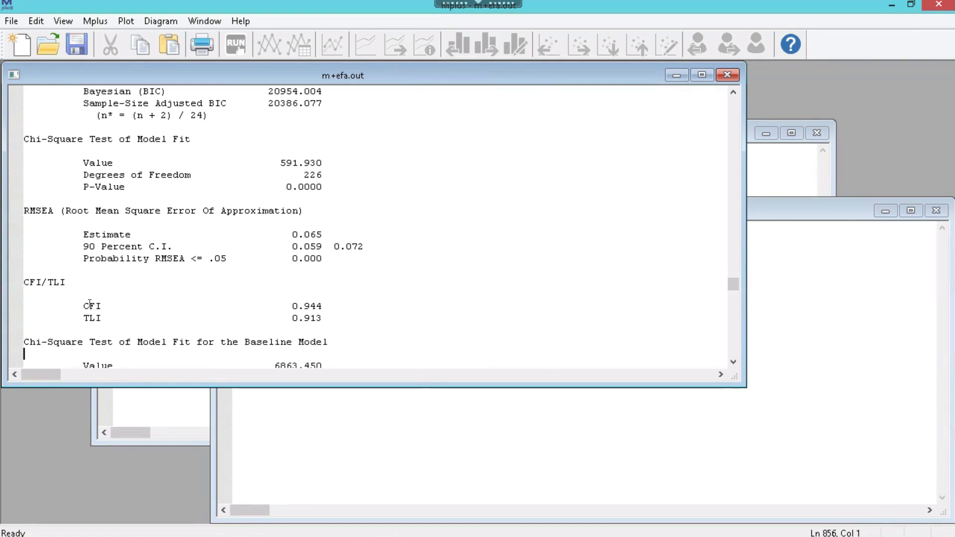
{"action": "key", "text": "Down"}
{"action": "key", "text": "Down"}
{"action": "key", "text": "Down"}
{"action": "key", "text": "Down"}
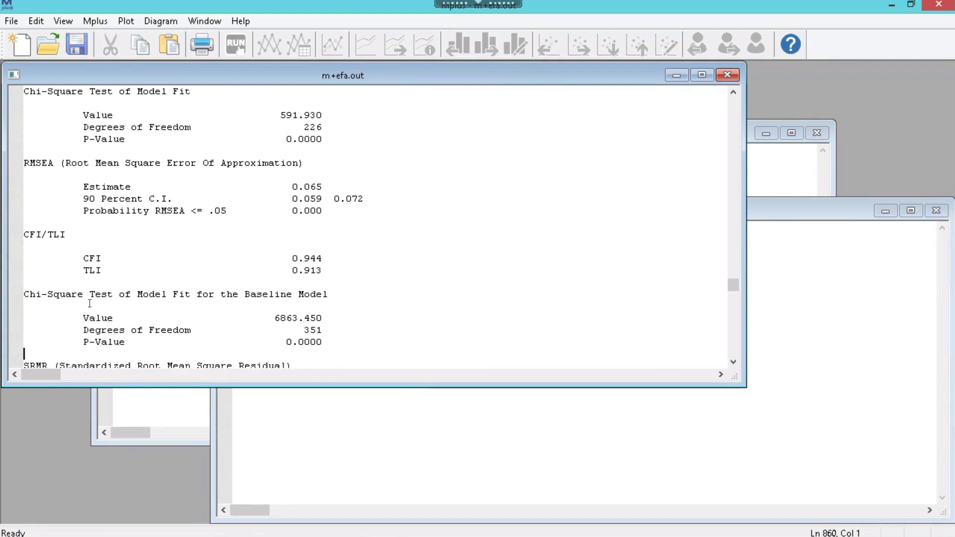
{"action": "key", "text": "Down"}
{"action": "key", "text": "Down"}
{"action": "key", "text": "Down"}
{"action": "key", "text": "Down"}
{"action": "key", "text": "Down"}
{"action": "key", "text": "Down"}
{"action": "key", "text": "Down"}
{"action": "key", "text": "Down"}
{"action": "key", "text": "Down"}
{"action": "key", "text": "Down"}
{"action": "key", "text": "Down"}
{"action": "key", "text": "Down"}
{"action": "key", "text": "Down"}
{"action": "key", "text": "Down"}
{"action": "key", "text": "Down"}
{"action": "key", "text": "Down"}
{"action": "key", "text": "Down"}
{"action": "key", "text": "Down"}
{"action": "key", "text": "Down"}
{"action": "key", "text": "Down"}
{"action": "key", "text": "Down"}
{"action": "key", "text": "Down"}
{"action": "key", "text": "Down"}
{"action": "key", "text": "Down"}
{"action": "key", "text": "Down"}
{"action": "key", "text": "Down"}
{"action": "key", "text": "Down"}
{"action": "key", "text": "Down"}
{"action": "key", "text": "Down"}
{"action": "key", "text": "Down"}
{"action": "key", "text": "Down"}
{"action": "key", "text": "Down"}
{"action": "key", "text": "Down"}
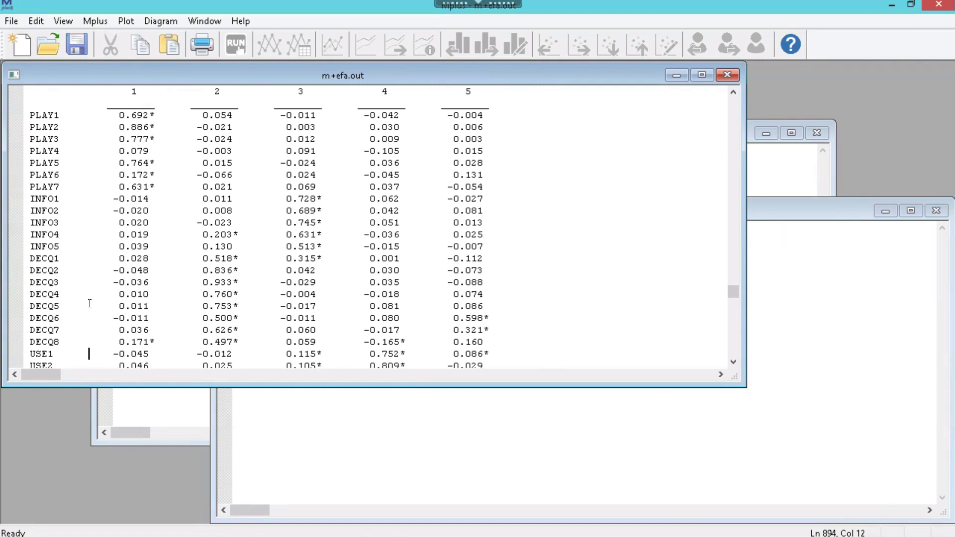
Step: Read the 5-factor Geomin loadings down to USE7 (0.623* on factor 4) and the factor correlations heading
{"action": "key", "text": "Down"}
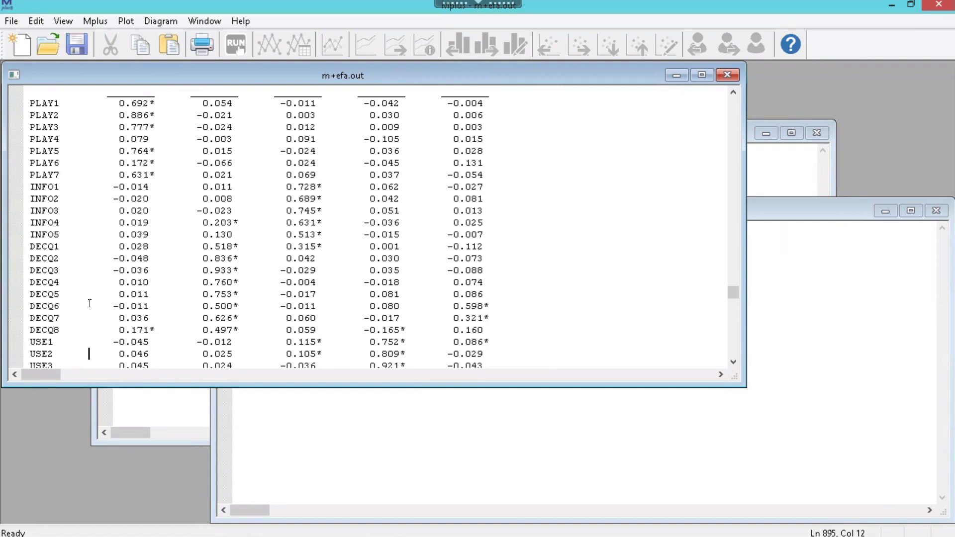
{"action": "key", "text": "Down"}
{"action": "key", "text": "Down"}
{"action": "key", "text": "Down"}
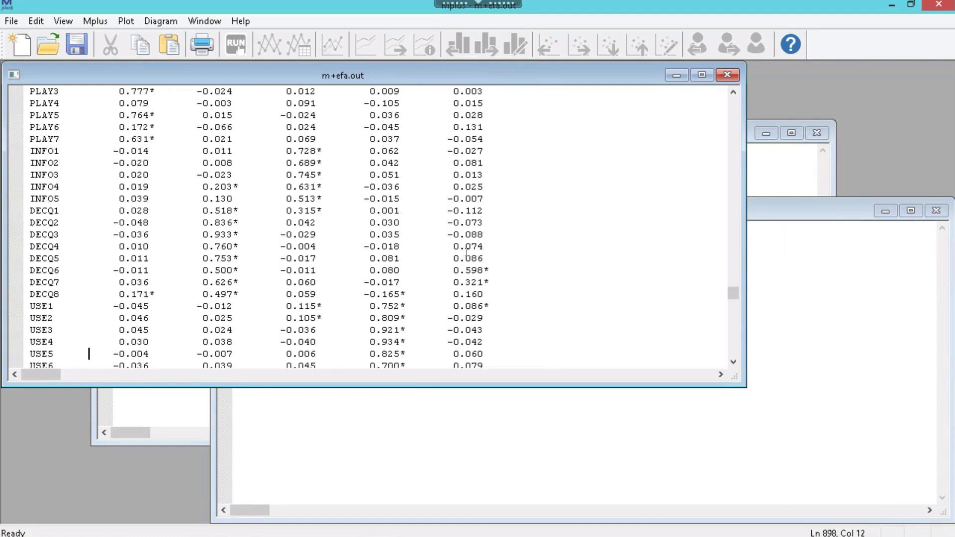
{"action": "key", "text": "Down"}
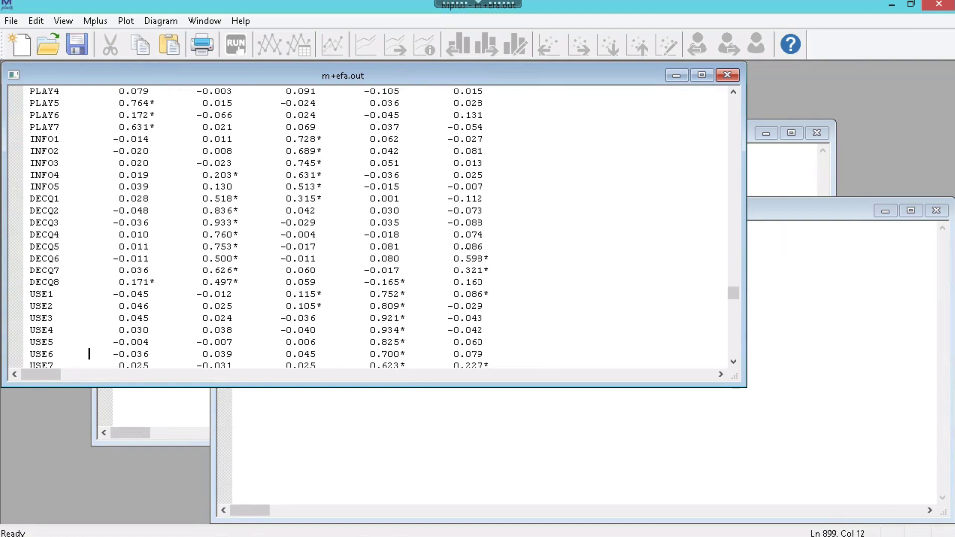
{"action": "key", "text": "Down"}
{"action": "key", "text": "Down"}
{"action": "key", "text": "Down"}
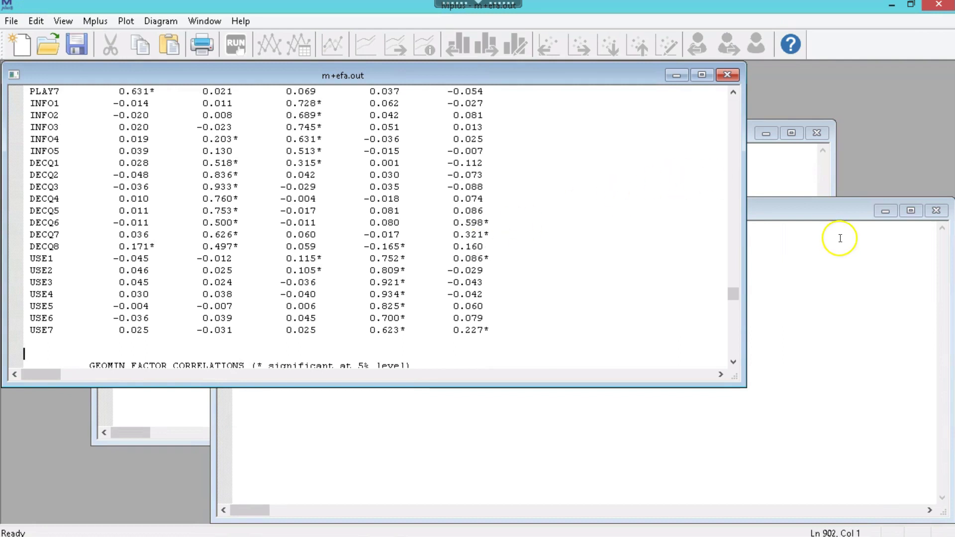
Step: Glance at M+EFA.inp, then jump to the end of m+efa.out showing elapsed time 00:00:01
{"action": "left_click_drag", "start_coordinate": [766, 281], "coordinate": [749, 328]}
{"action": "left_click", "coordinate": [724, 175]}
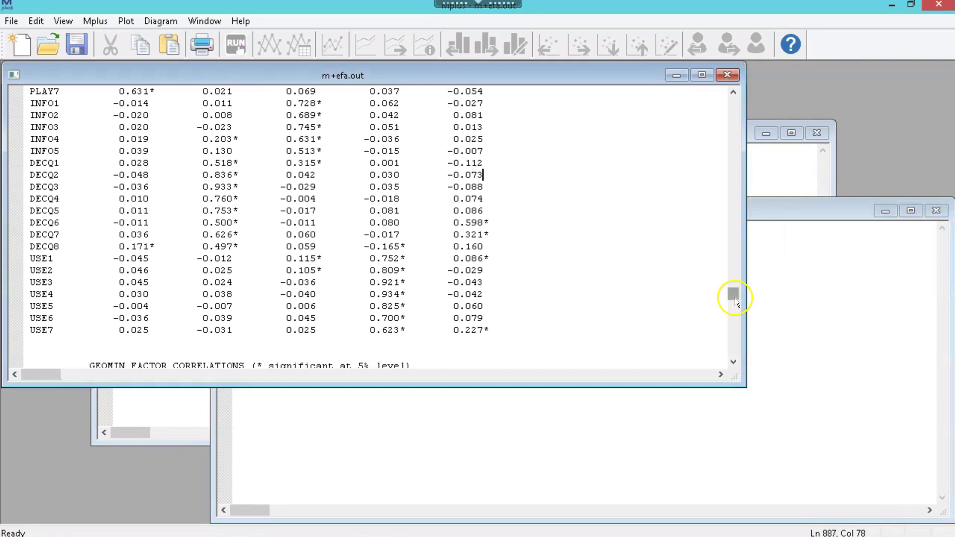
{"action": "left_click_drag", "start_coordinate": [733, 311], "coordinate": [748, 358]}
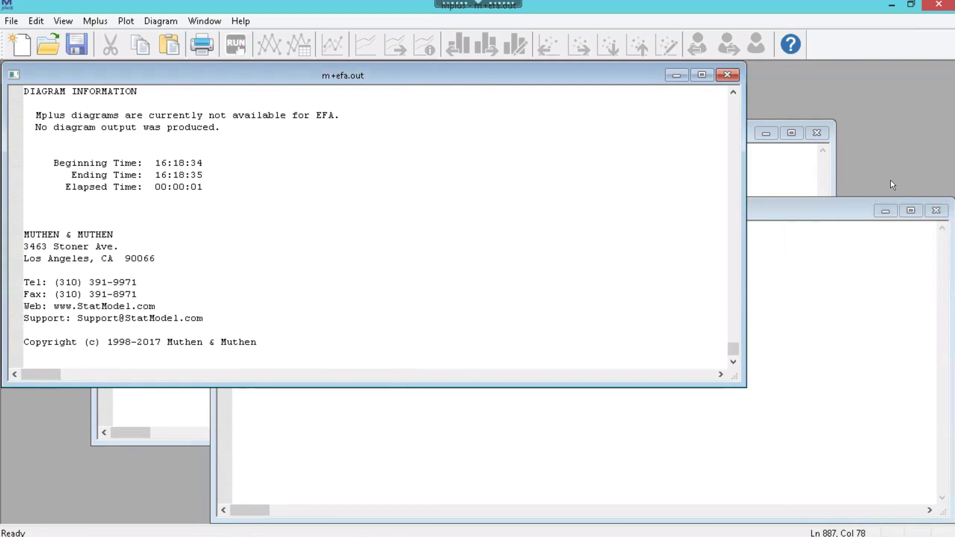